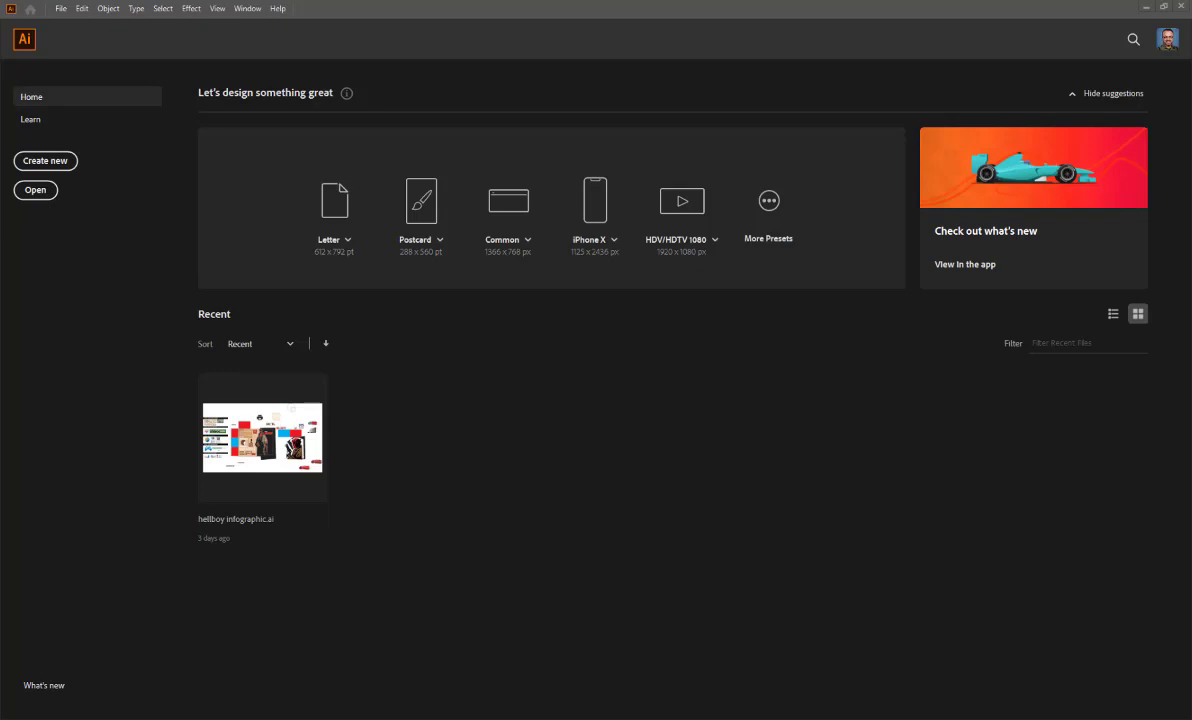
- Create a new web document with the Common 1366 x 768 px preset and paste the copied Deadpool photo into it
left_click(60, 10)
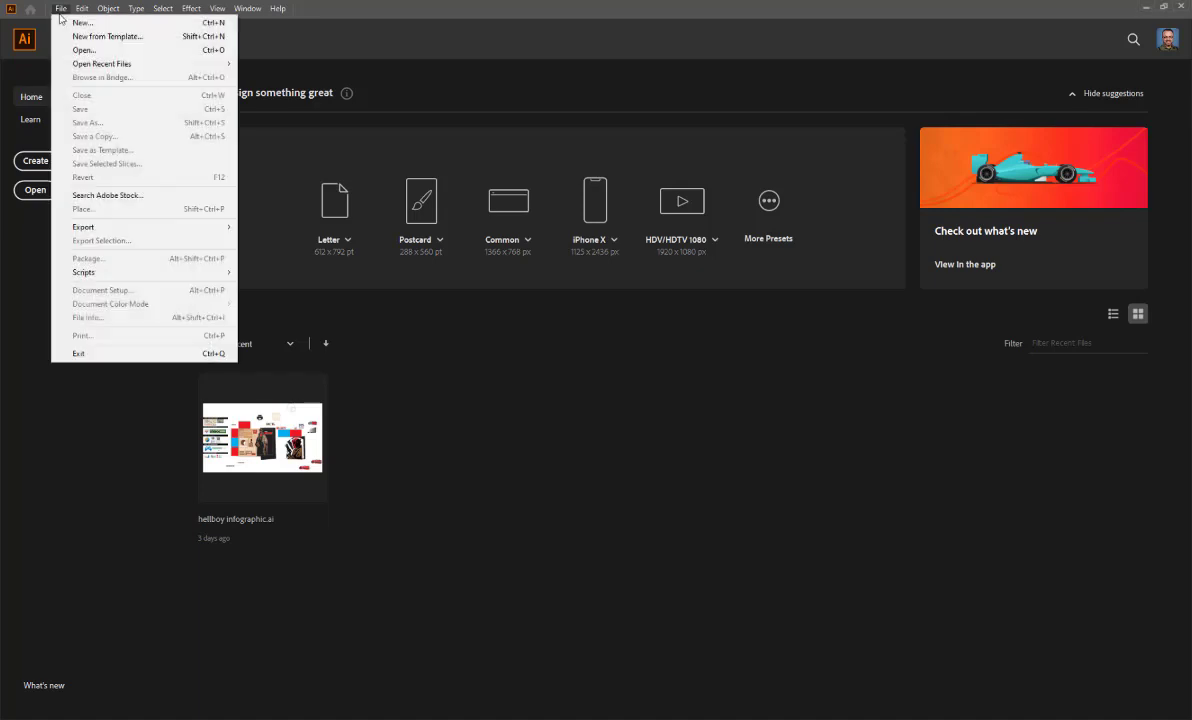
left_click(78, 23)
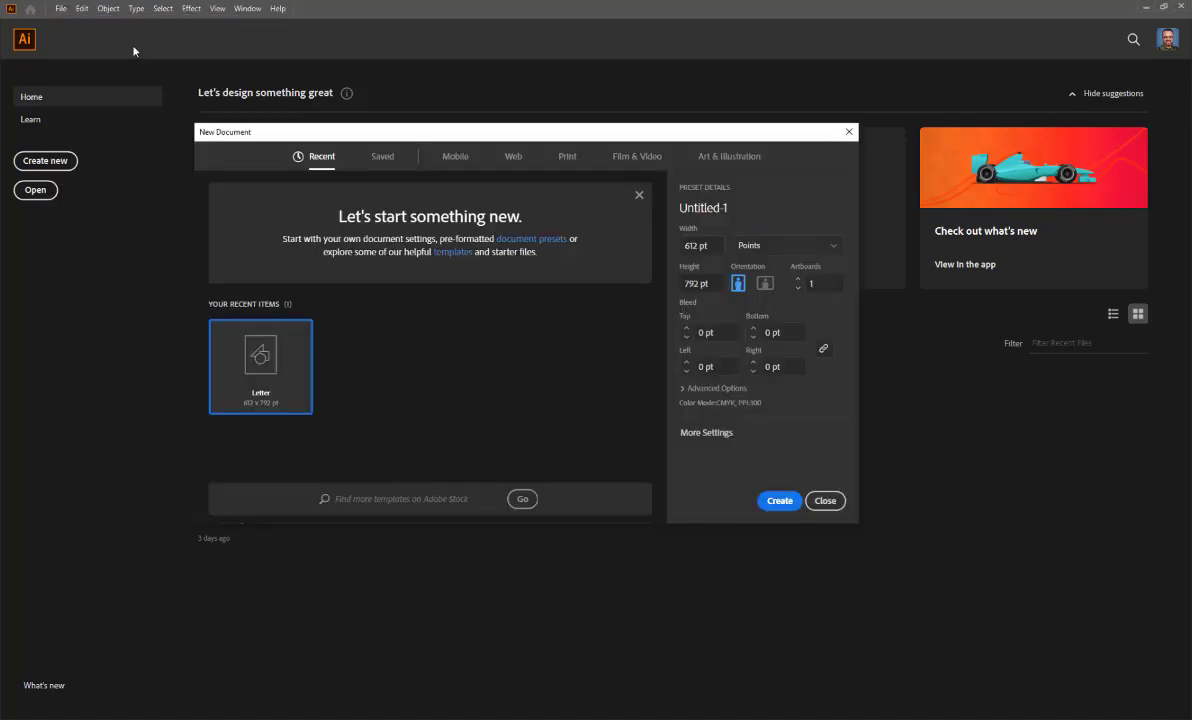
left_click(513, 158)
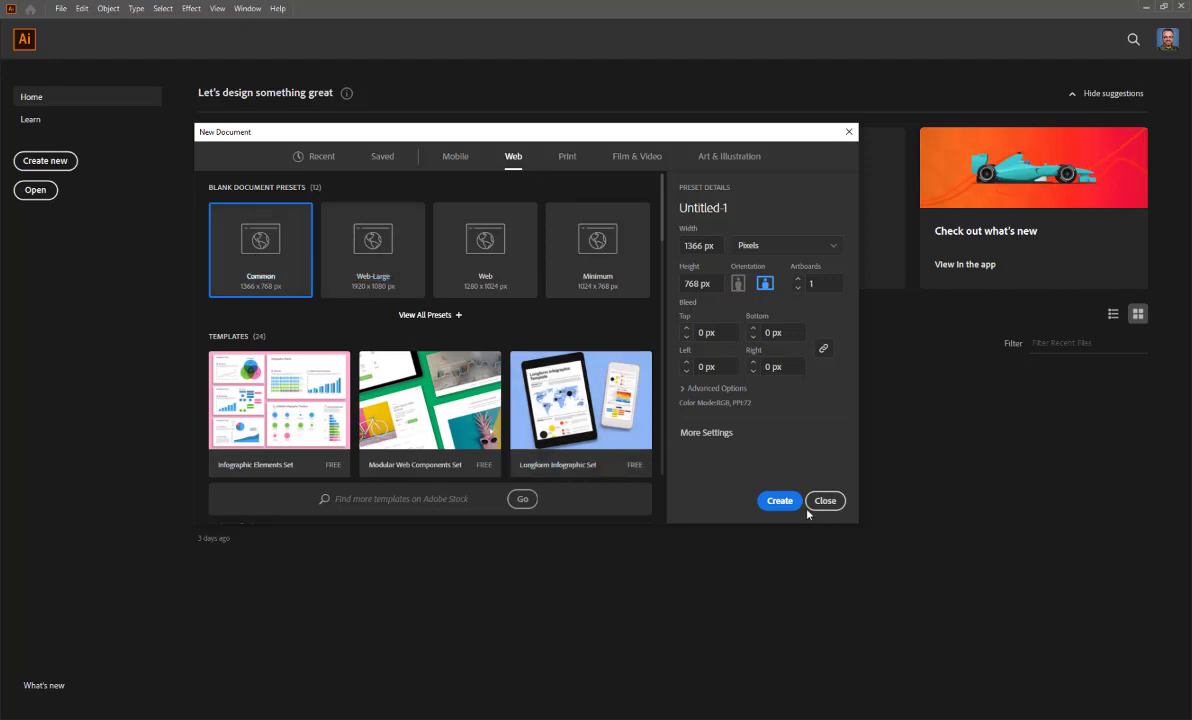
left_click(779, 503)
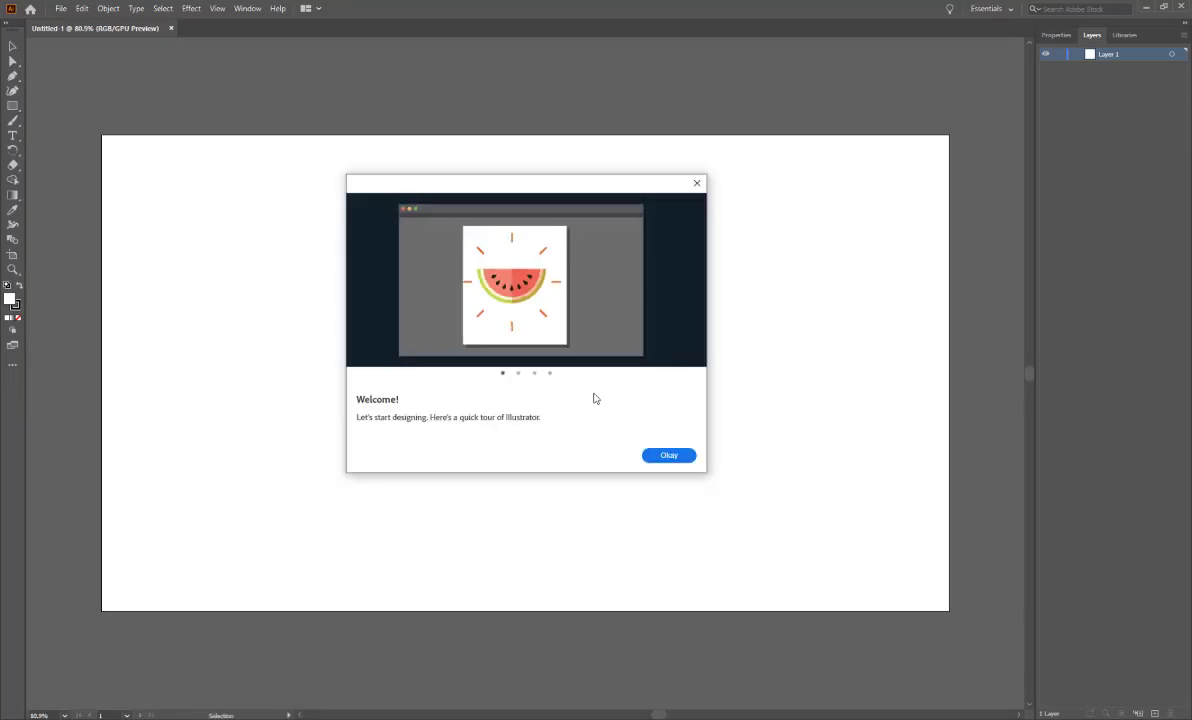
left_click(697, 186)
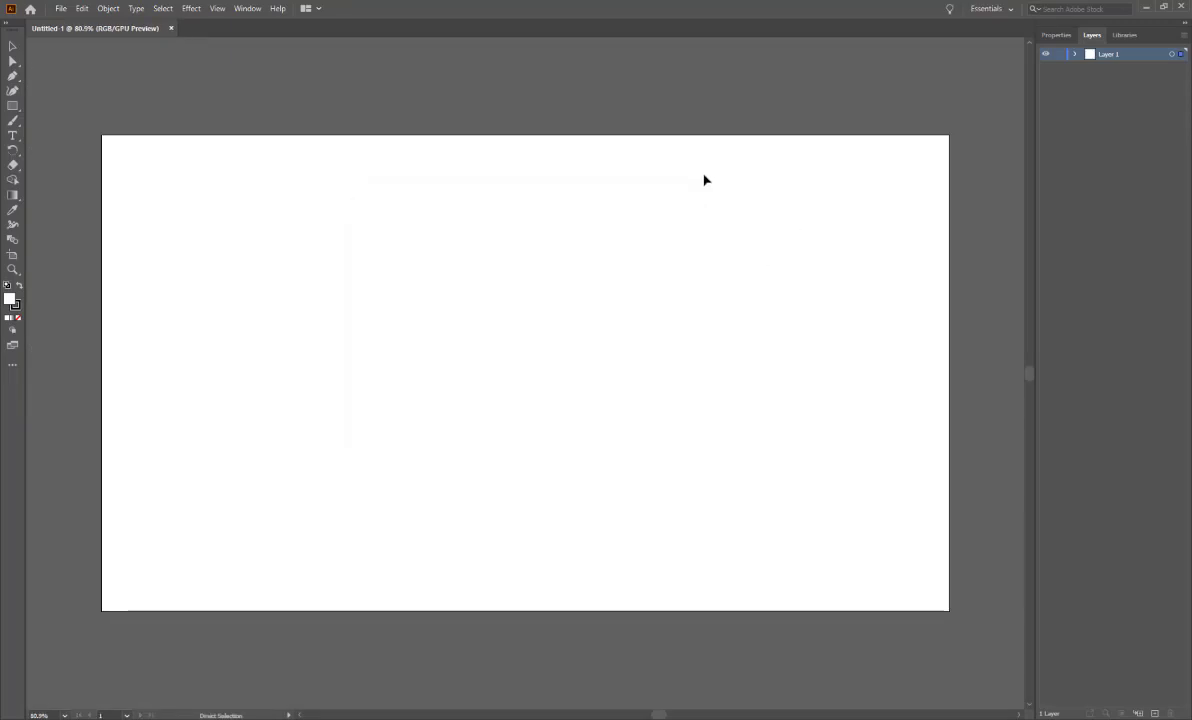
key("ctrl+v")
left_click(830, 359)
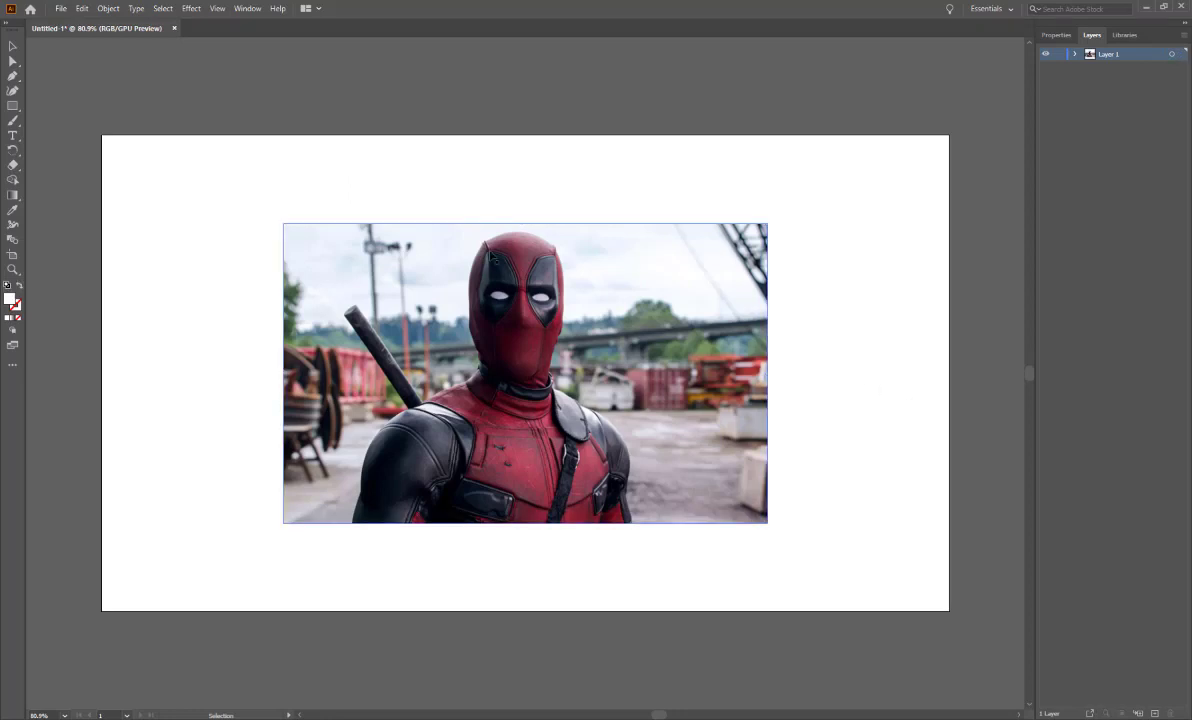
- Fit the artboard to the pasted photo and lock the image inside Layer 1
left_click(386, 318)
left_click(108, 8)
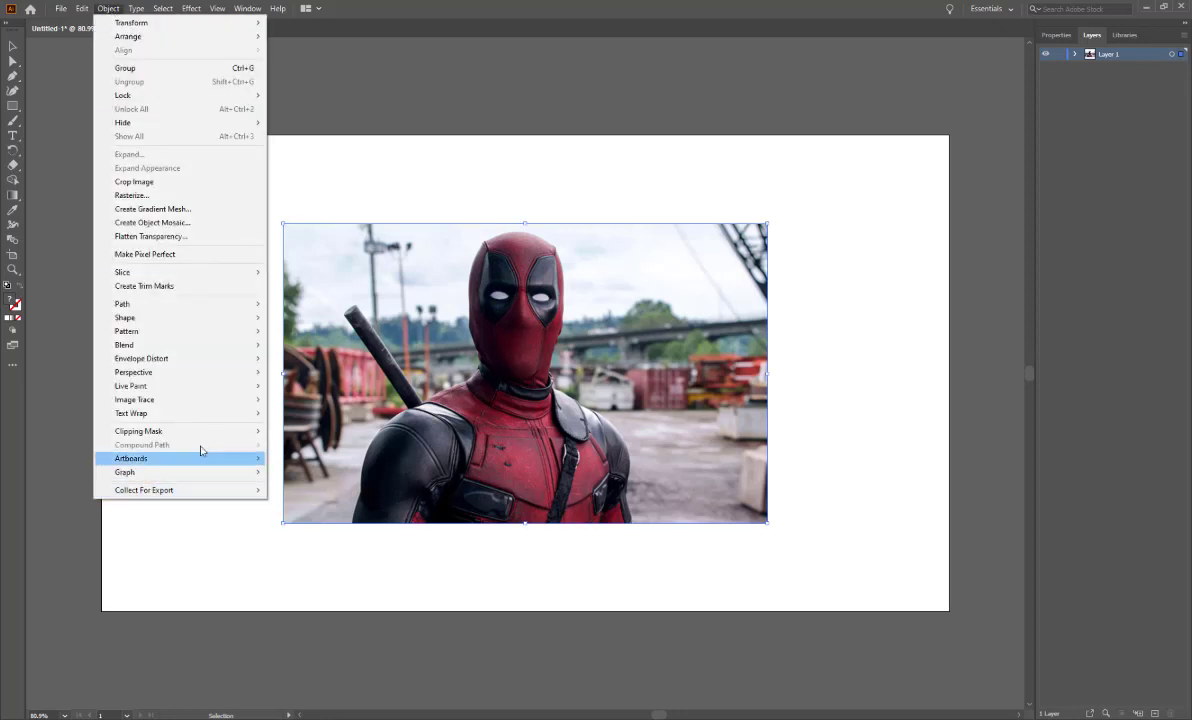
mouse_move(205, 461)
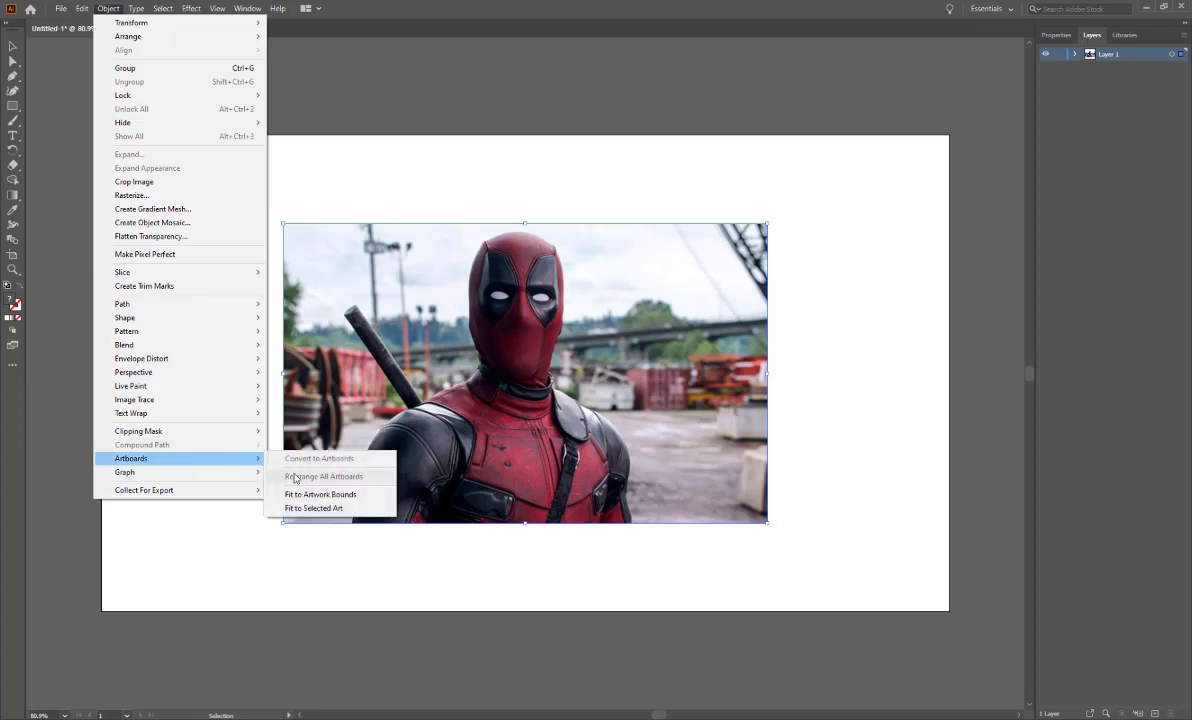
left_click(314, 509)
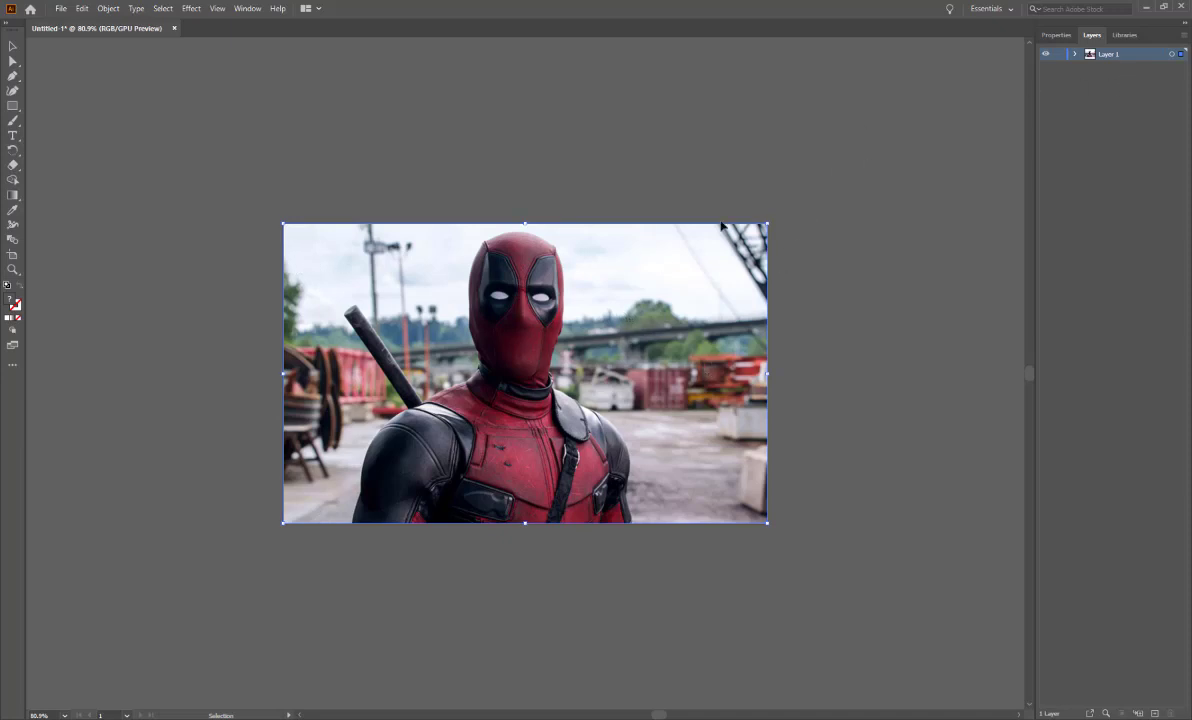
left_click(1075, 54)
left_click(1058, 67)
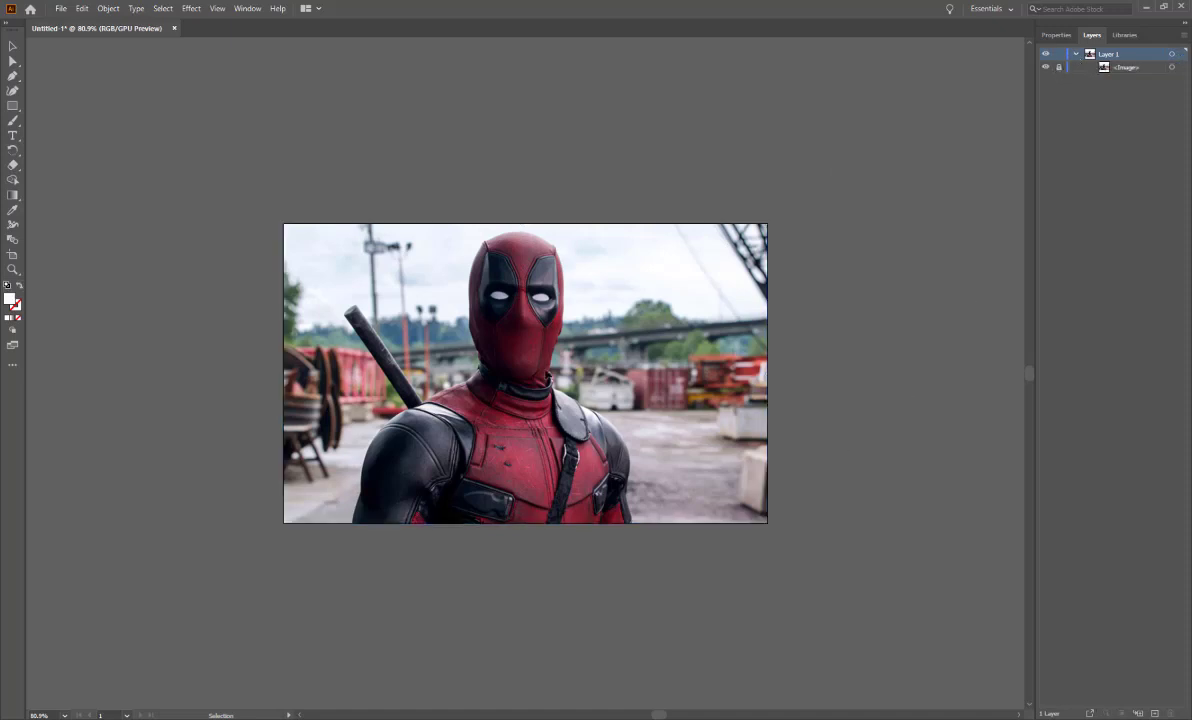
- Trace the character and the sword handle with the Pen tool, starting around the arm and shoulder
key("z")
left_click(447, 443)
left_click(447, 443)
left_click_drag(607, 327, 326, 539)
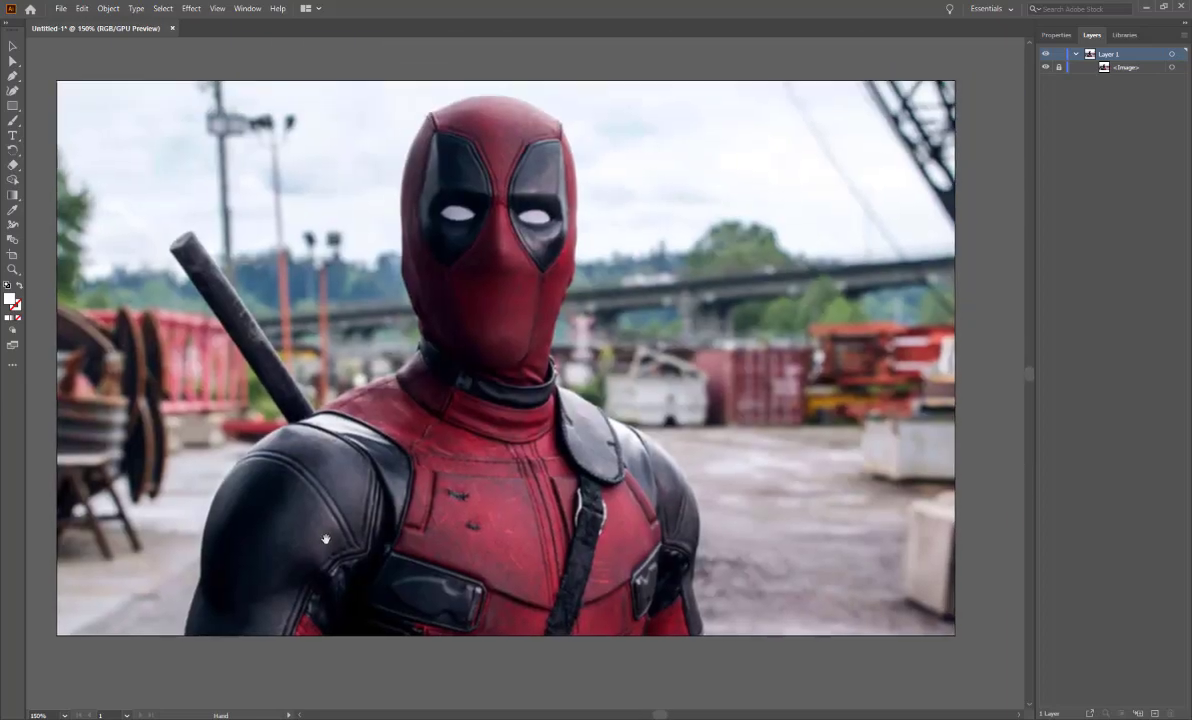
left_click(12, 76)
scroll(317, 654, "up", 3)
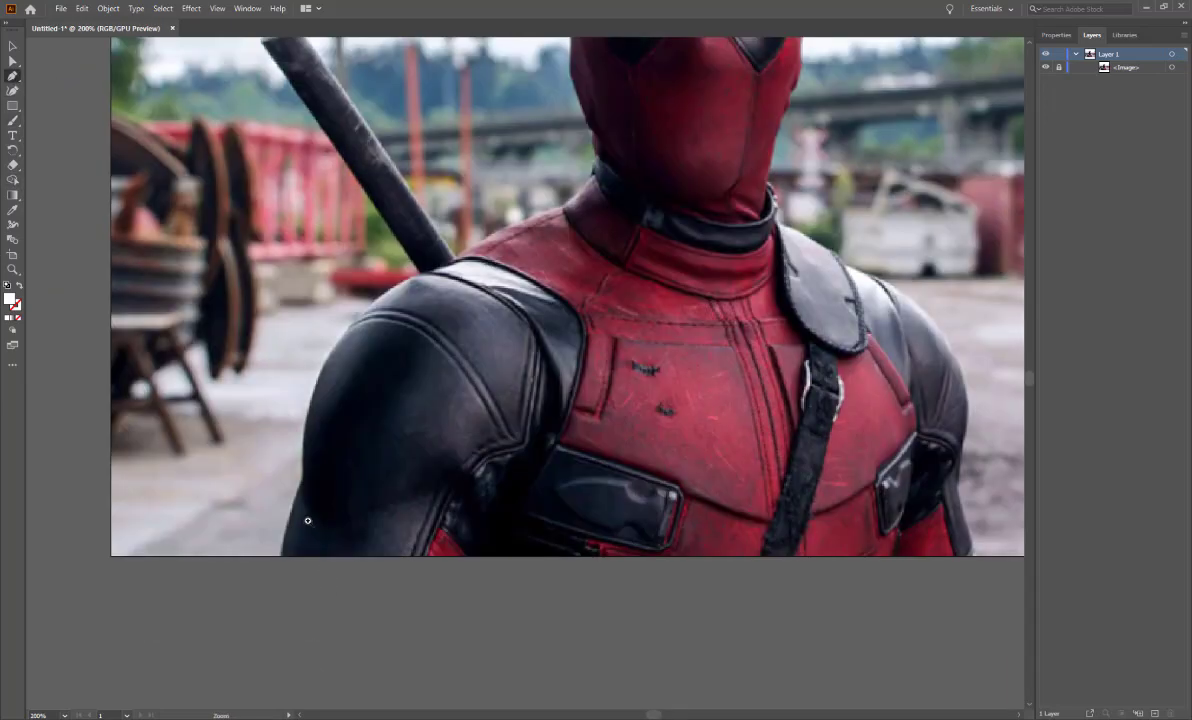
scroll(307, 520, "up", 4)
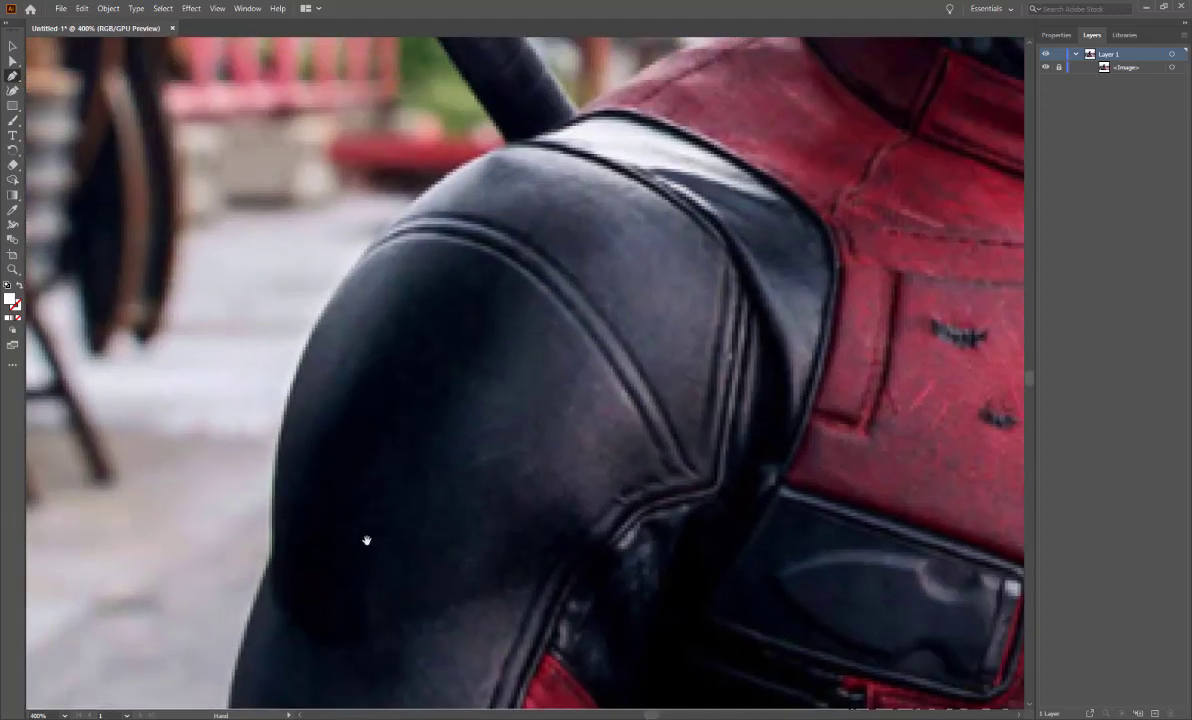
scroll(420, 540, "down", 2)
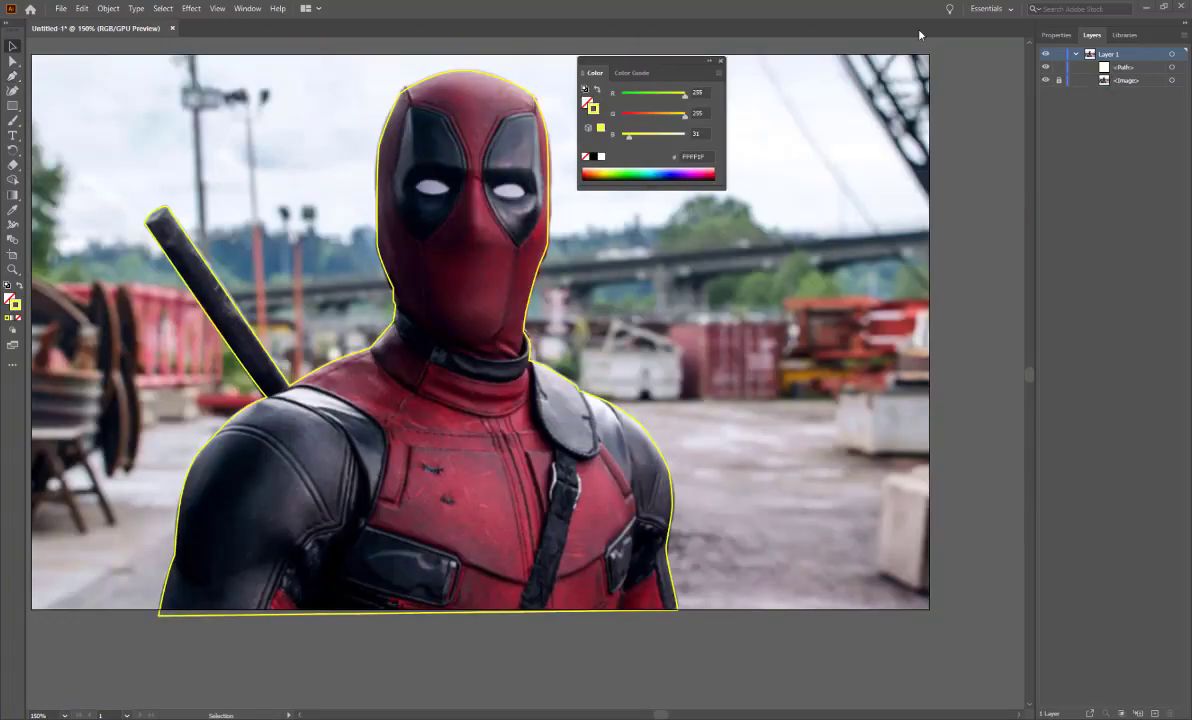
- Unlock the photo and swap the traced outline's yellow stroke to its fill
left_click(377, 352)
left_click(1060, 82)
left_click(672, 485)
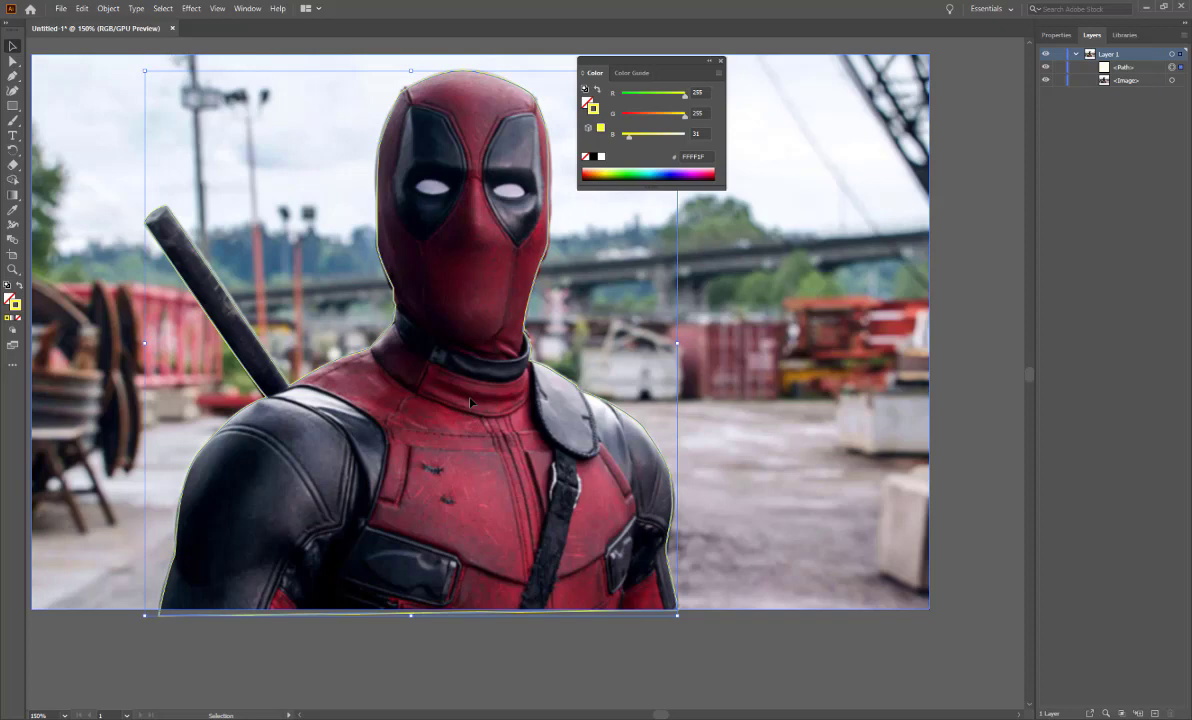
key("shift+x")
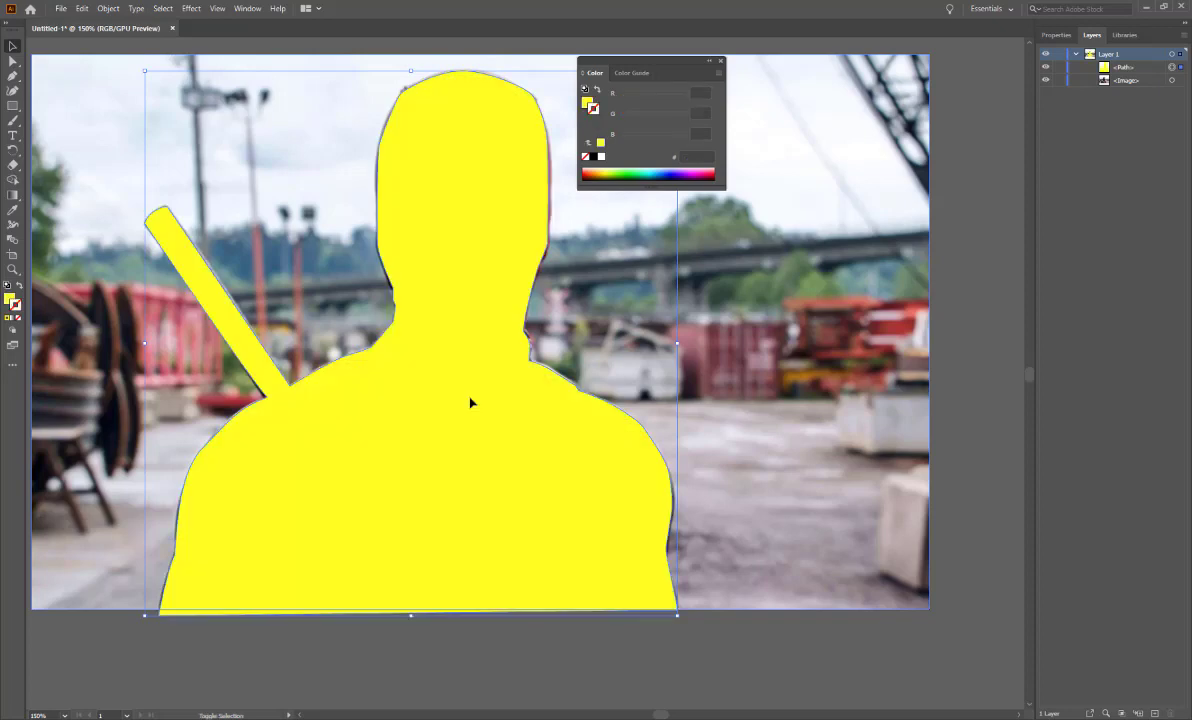
left_click(551, 636)
- Make a clipping mask from the yellow silhouette and the photo to cut out the character
key("z")
left_click(553, 547, "ctrl+alt")
left_click(553, 547, "ctrl+alt")
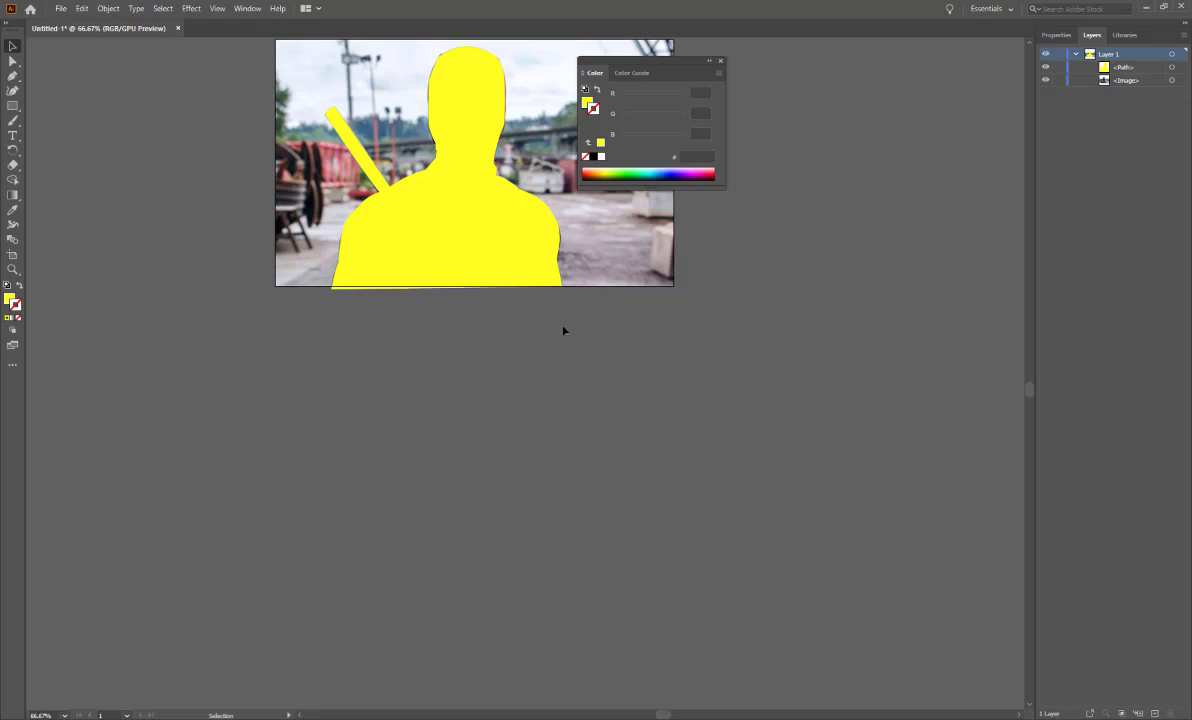
key("ctrl+a")
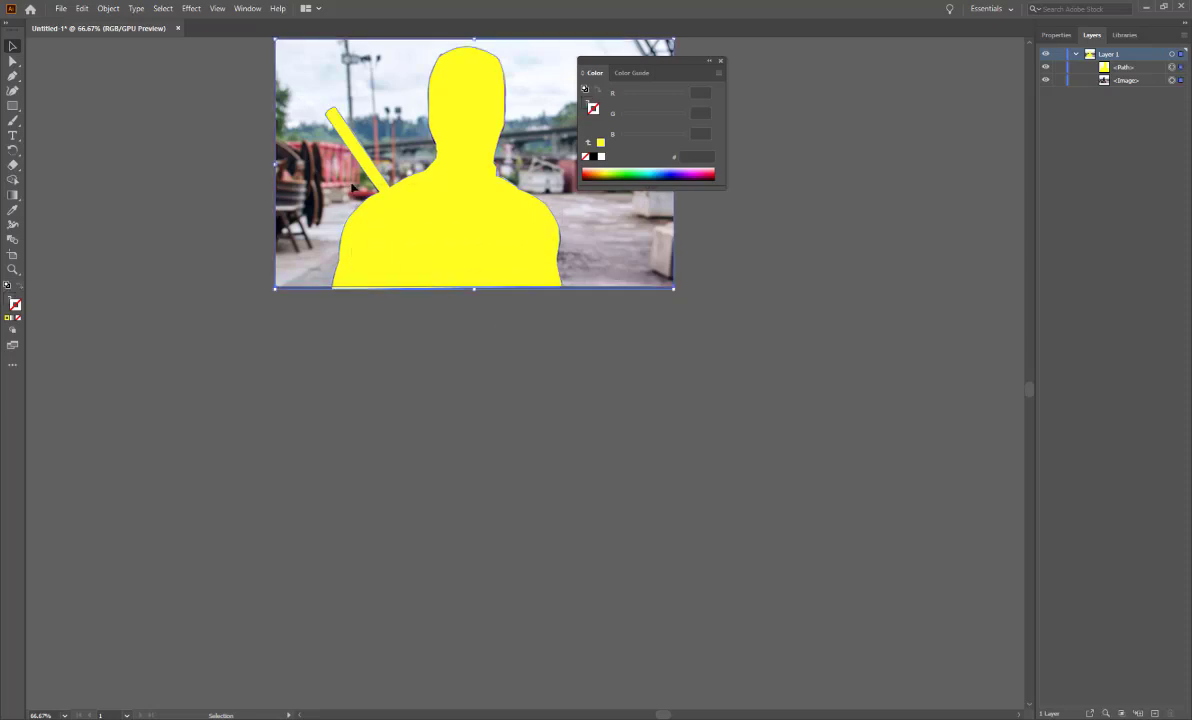
right_click(424, 184)
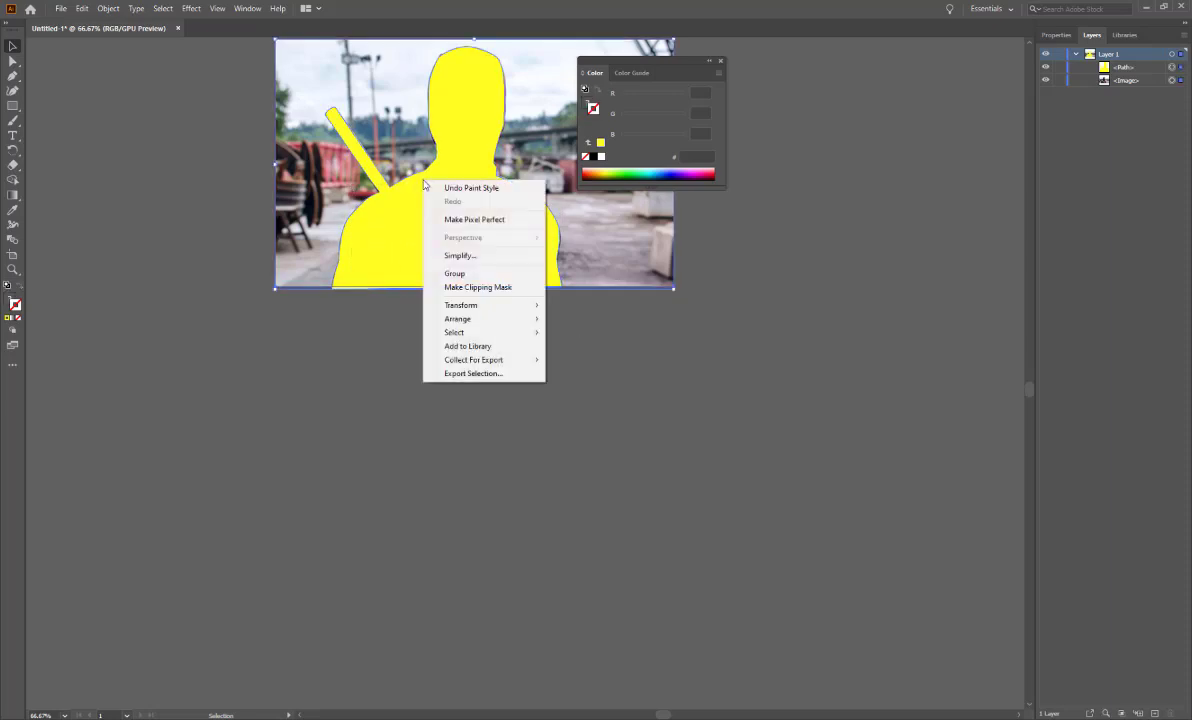
left_click(498, 287)
left_click_drag(519, 318, 478, 456)
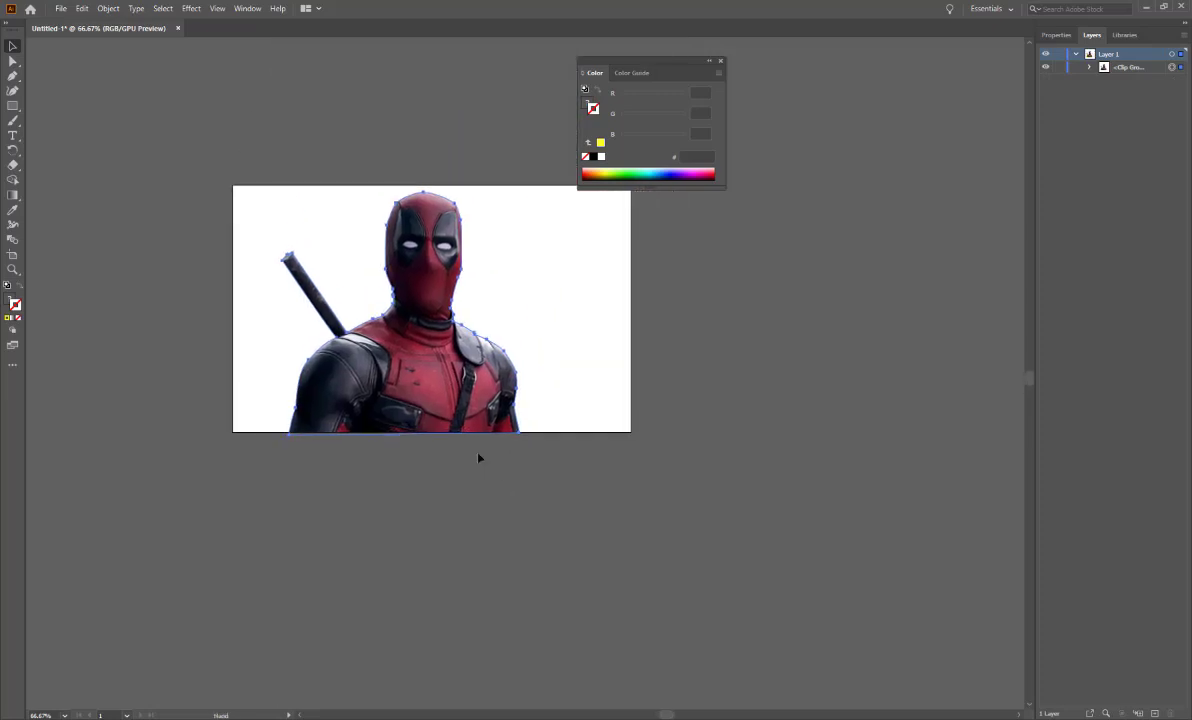
left_click(474, 326, "ctrl")
left_click(474, 326, "ctrl")
left_click(741, 381)
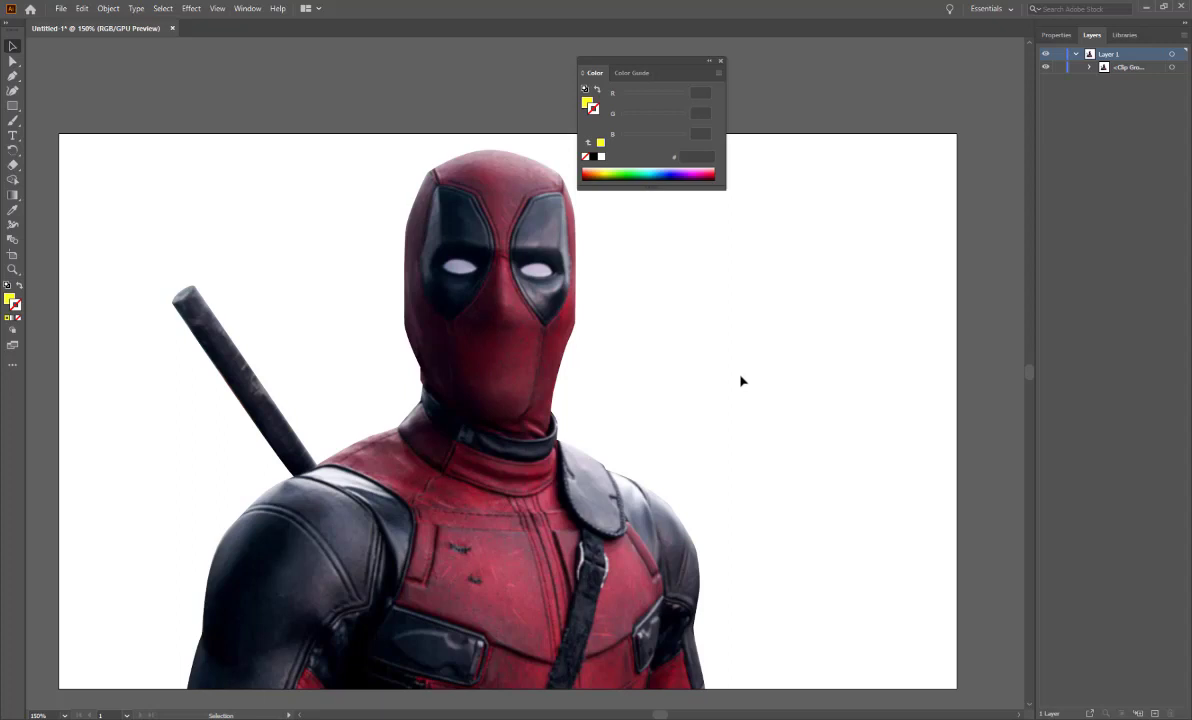
- Release the clipping mask on the cut-out character
left_click(541, 291)
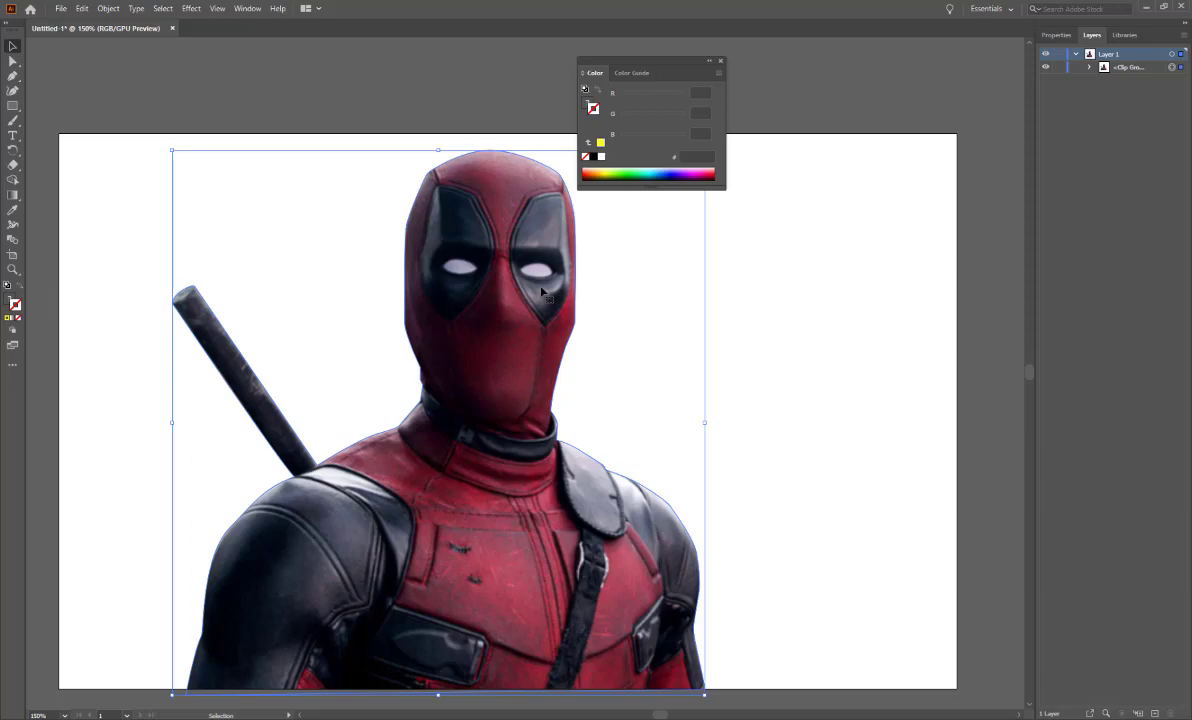
right_click(550, 296)
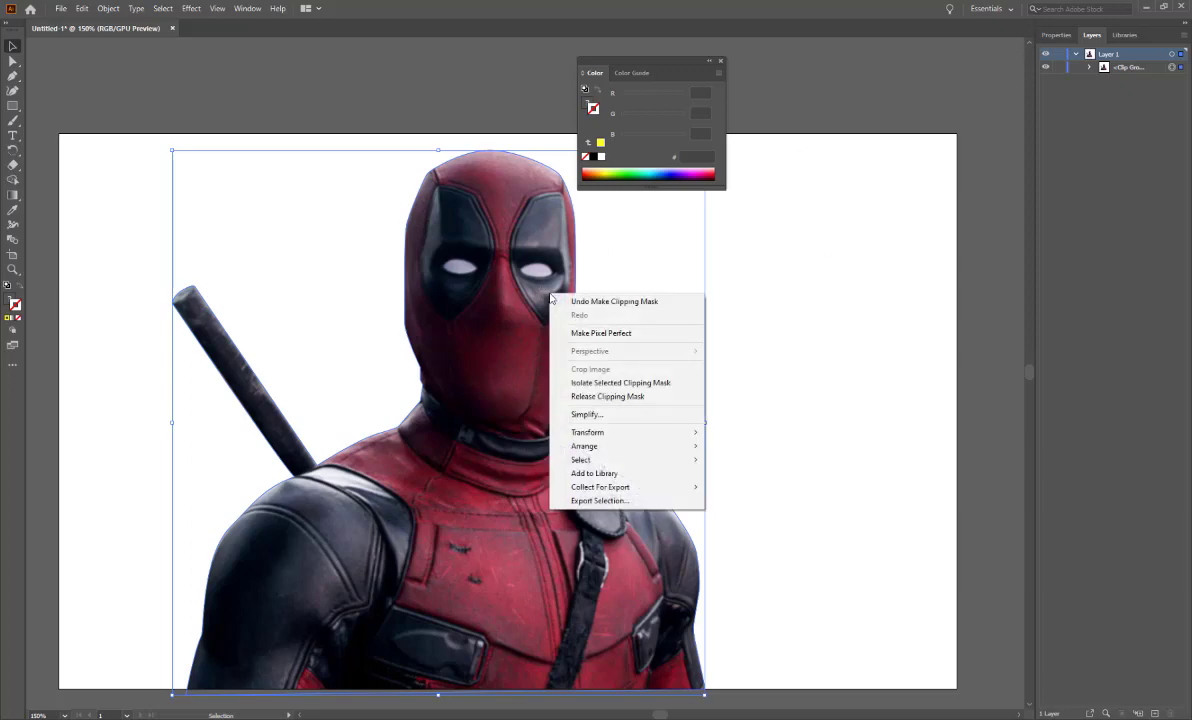
left_click(587, 398)
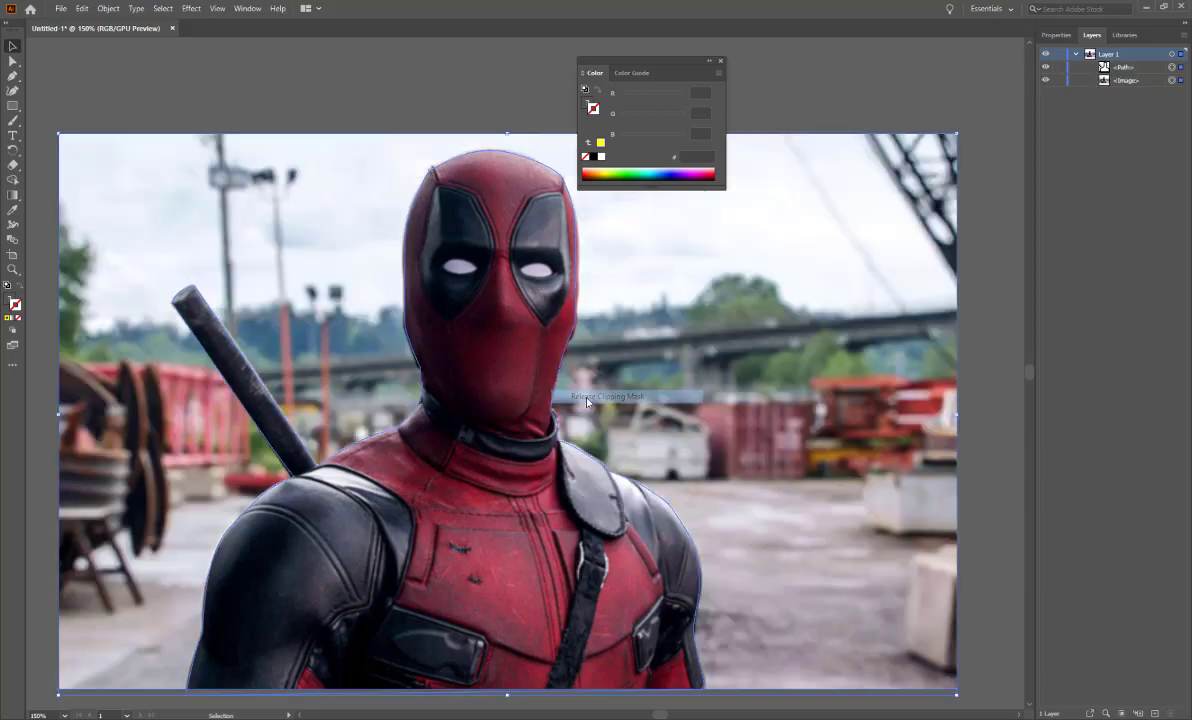
left_click(423, 106)
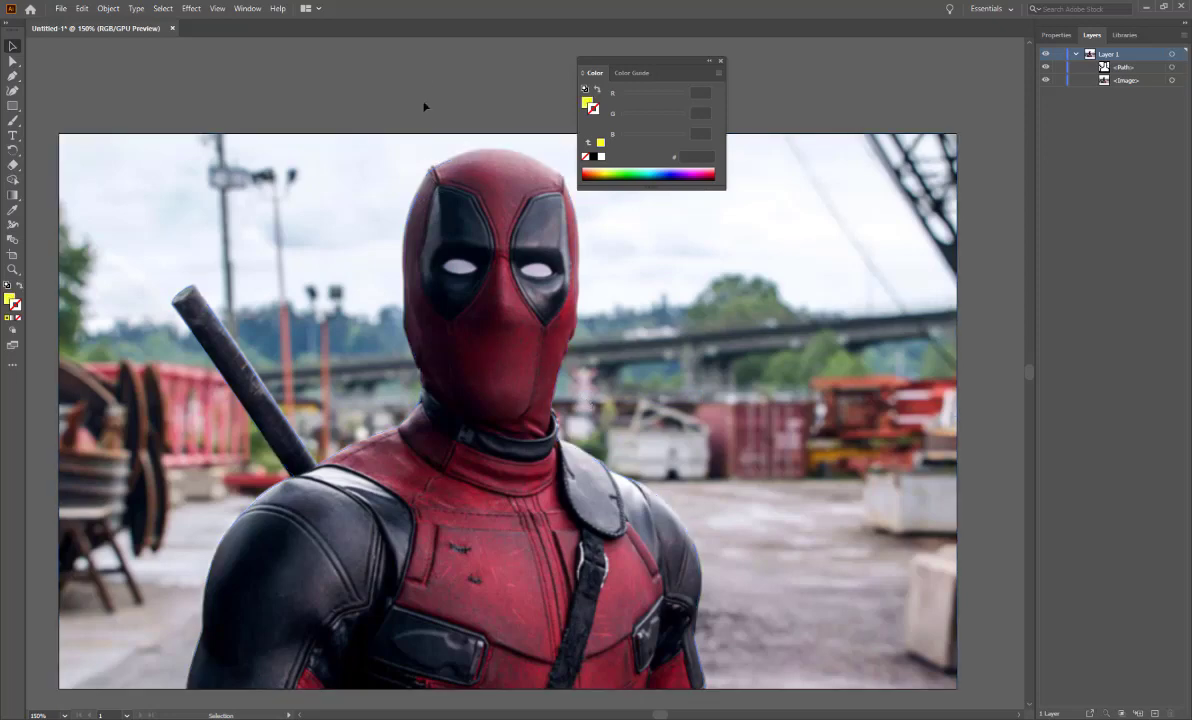
- Apply the yellow FFFF1F stroke to the released outline path around the character
left_click(432, 163)
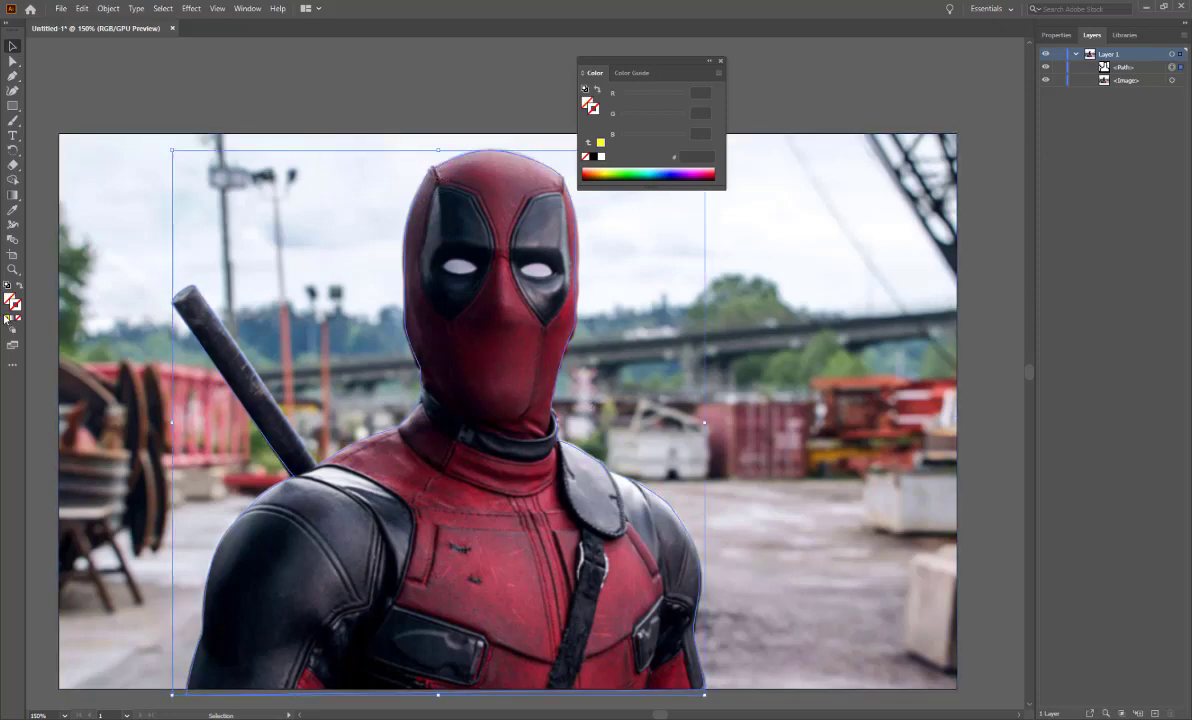
left_click(600, 143)
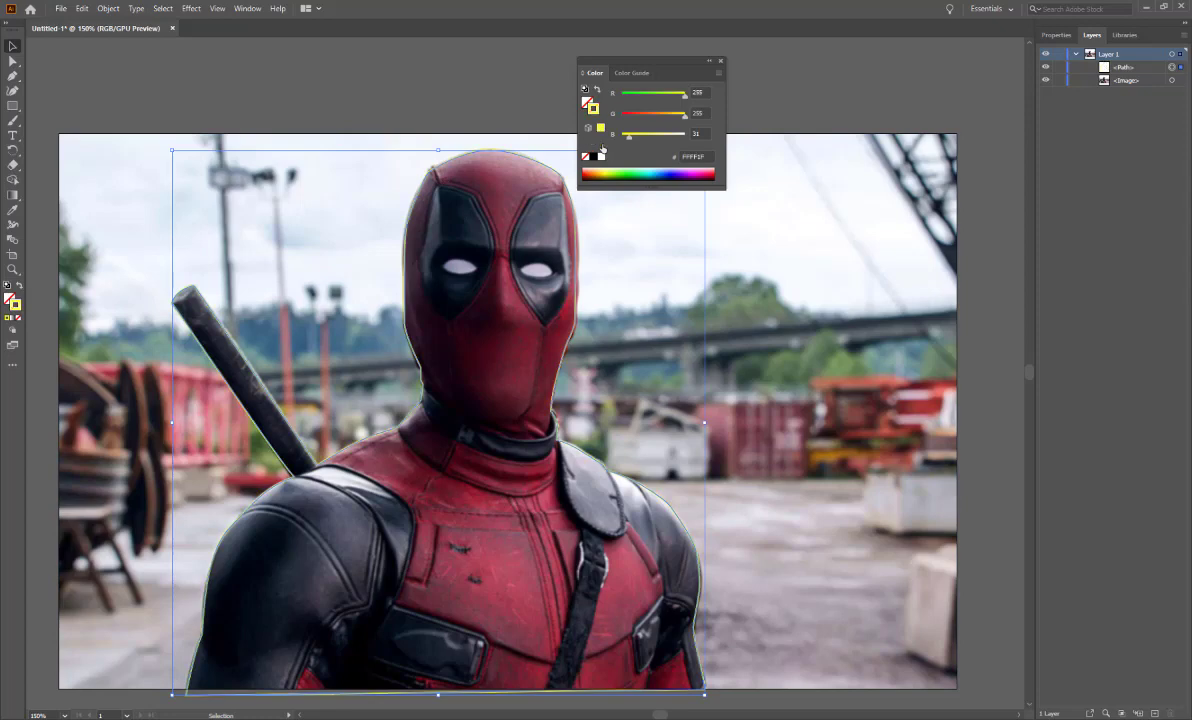
left_click(447, 109)
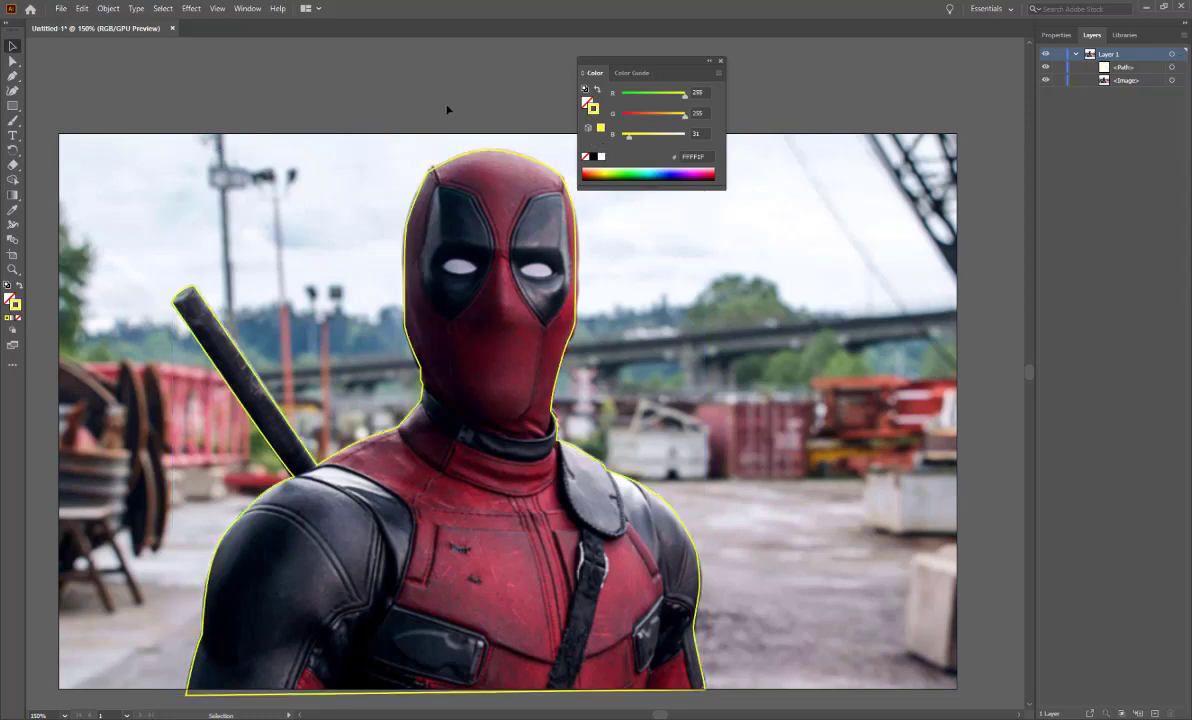
left_click(453, 163)
left_click(424, 151)
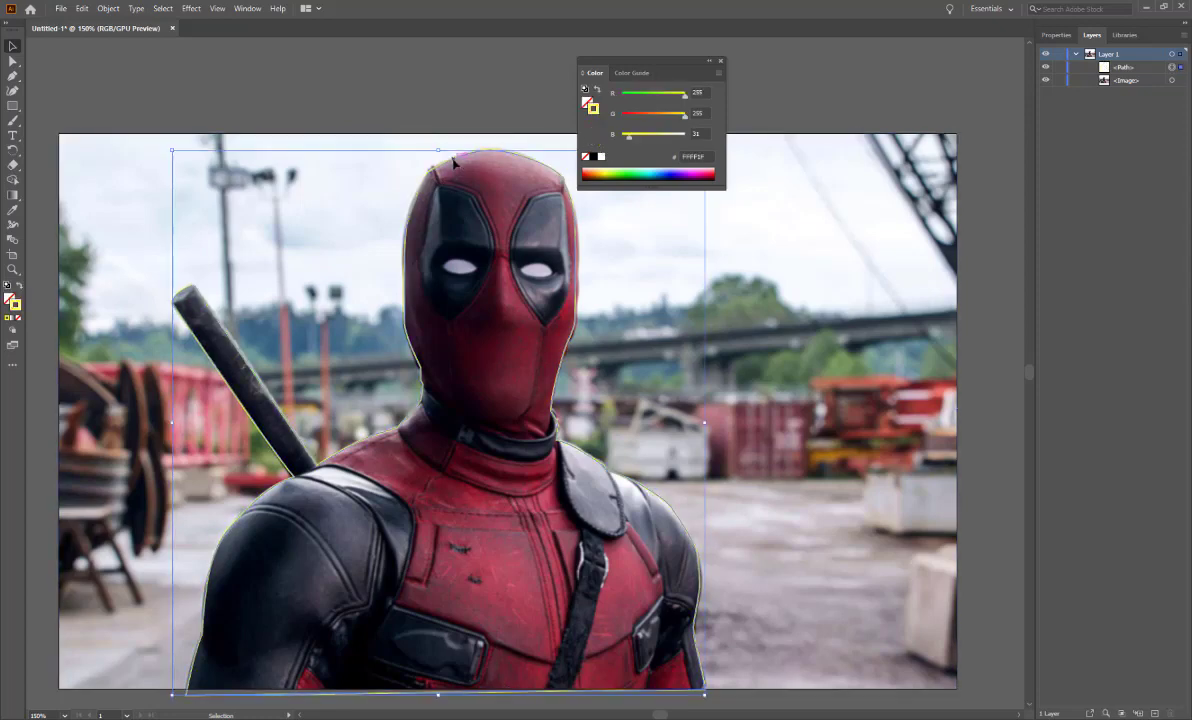
left_click(421, 105)
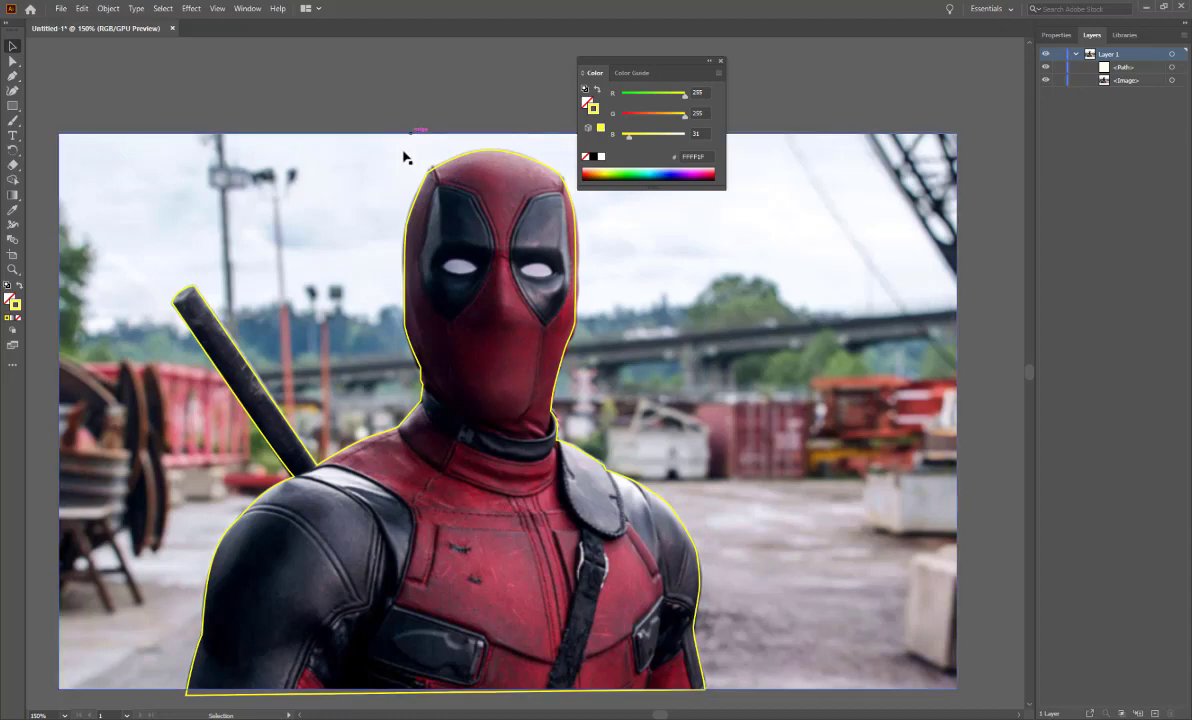
left_click(432, 172)
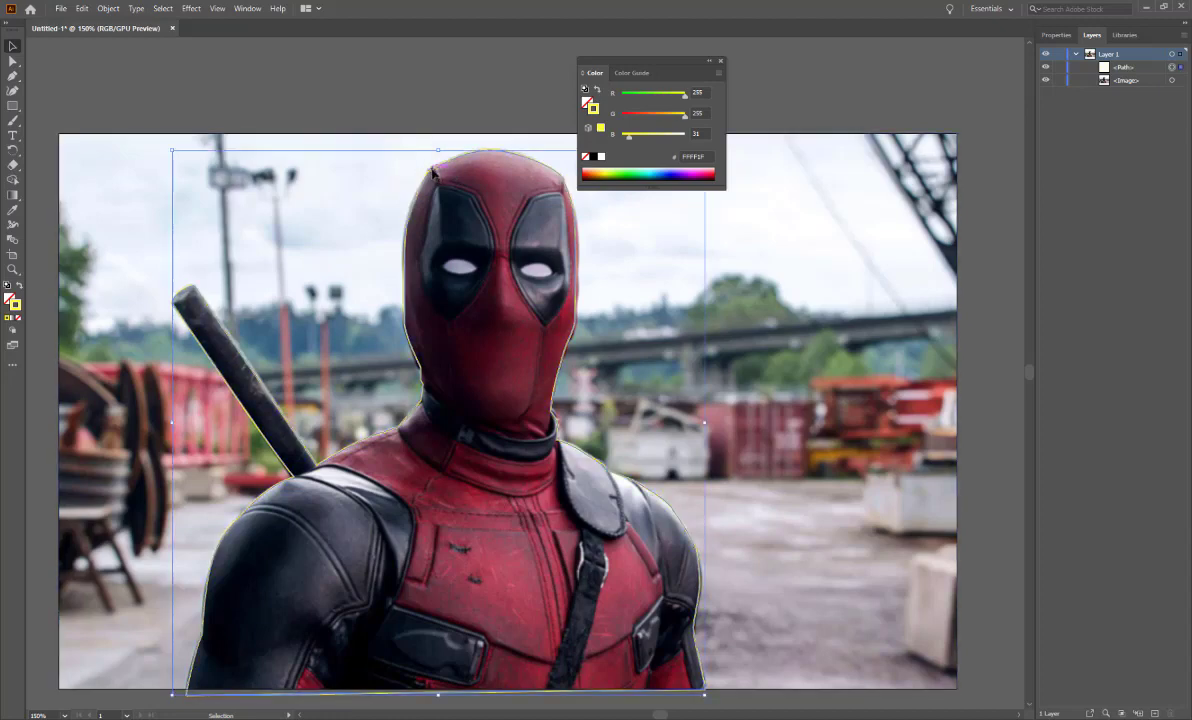
left_click(399, 101)
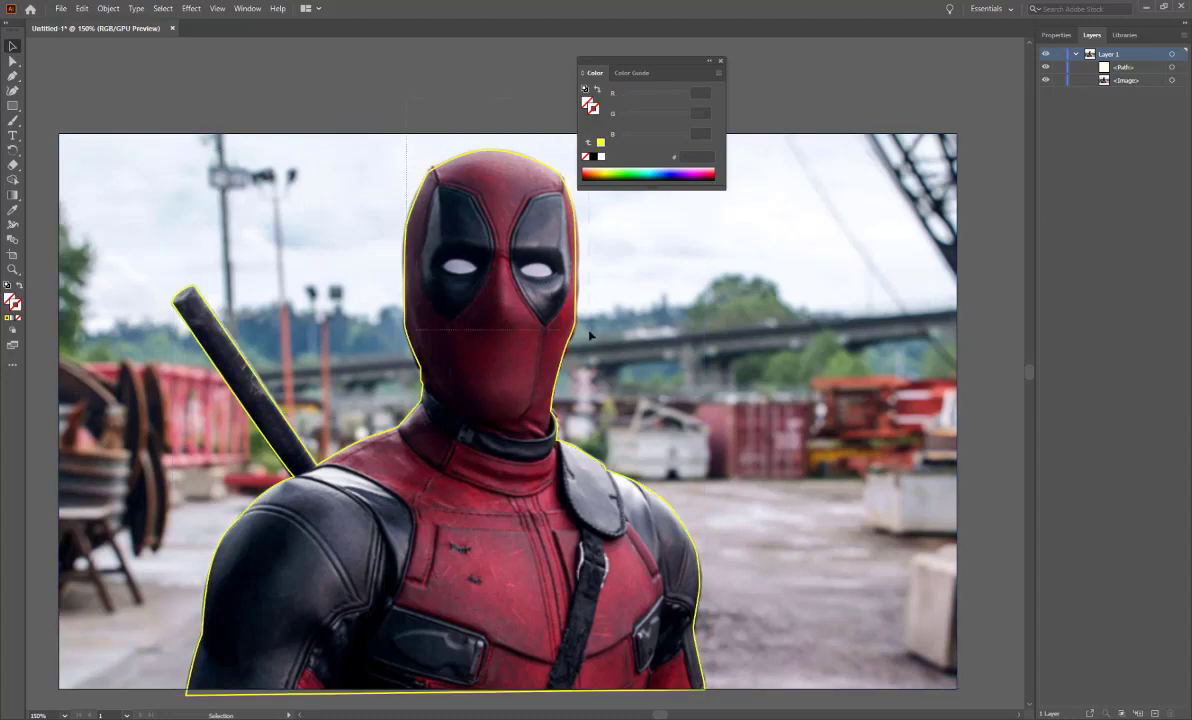
- Make a clipping mask from the outline path and the photo, and undo a trial move of the cut-out
key("ctrl+a")
right_click(512, 178)
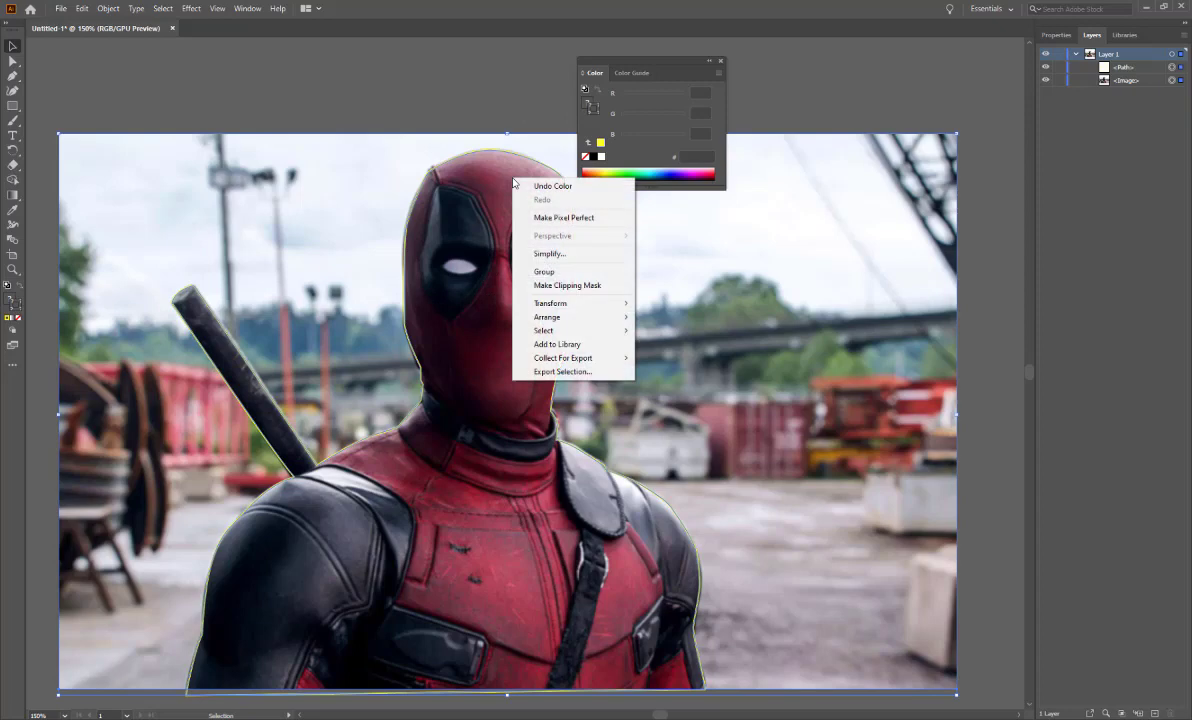
left_click(570, 286)
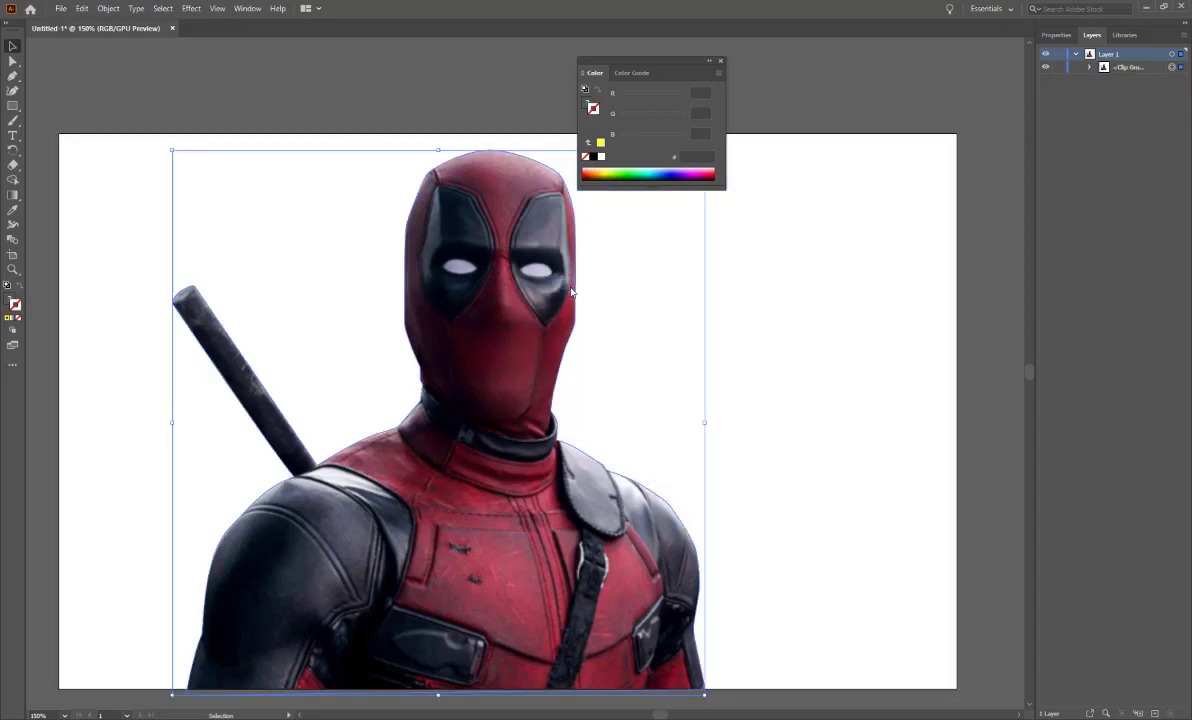
left_click_drag(505, 268, 432, 92)
key("ctrl+z")
- Expand the clip group in the layer structure and inspect its clipping path and image
left_click(1089, 67)
left_click(1131, 84)
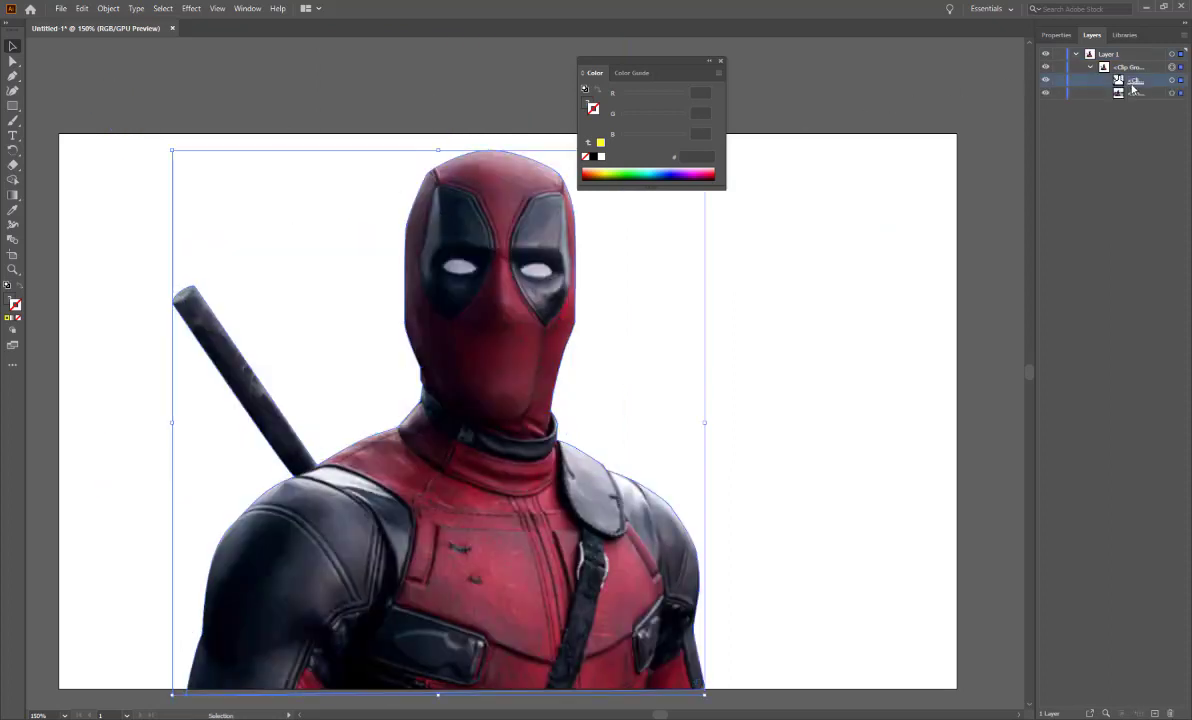
left_click(1143, 96)
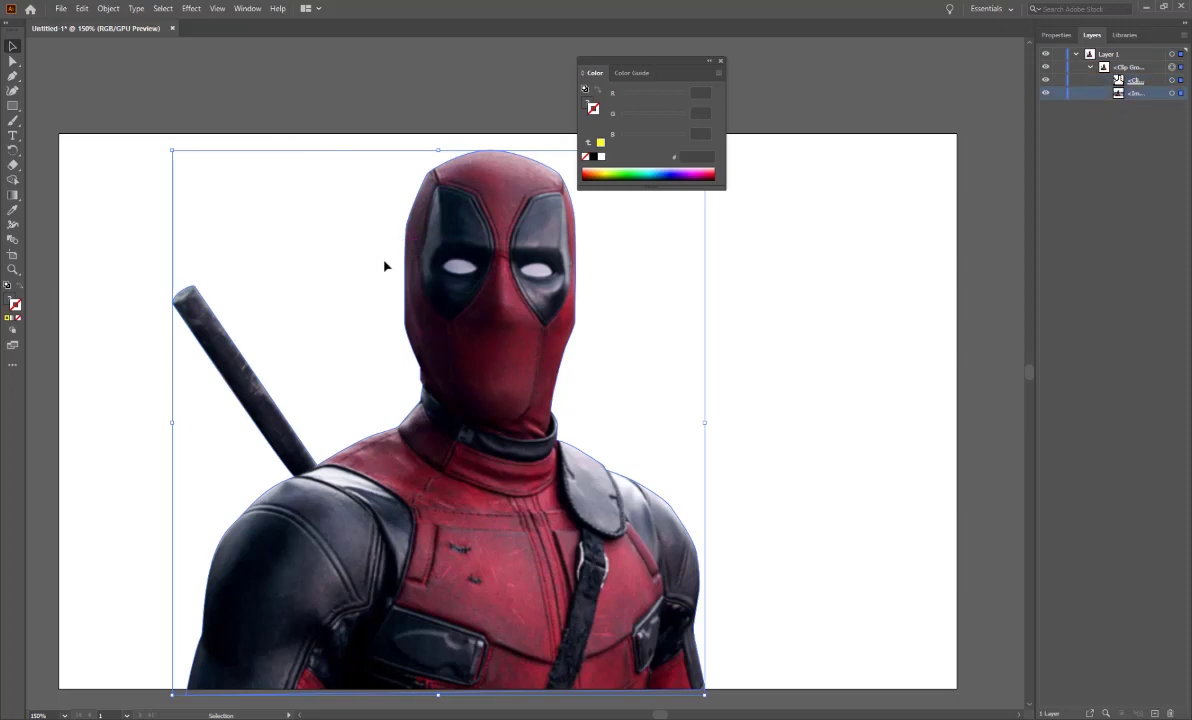
- Target the clipping path inside the clip group and give it a white FFFFFF stroke
key("ctrl+space")
left_click(485, 261, "ctrl+alt")
left_click(529, 303, "ctrl")
left_click(555, 377, "ctrl")
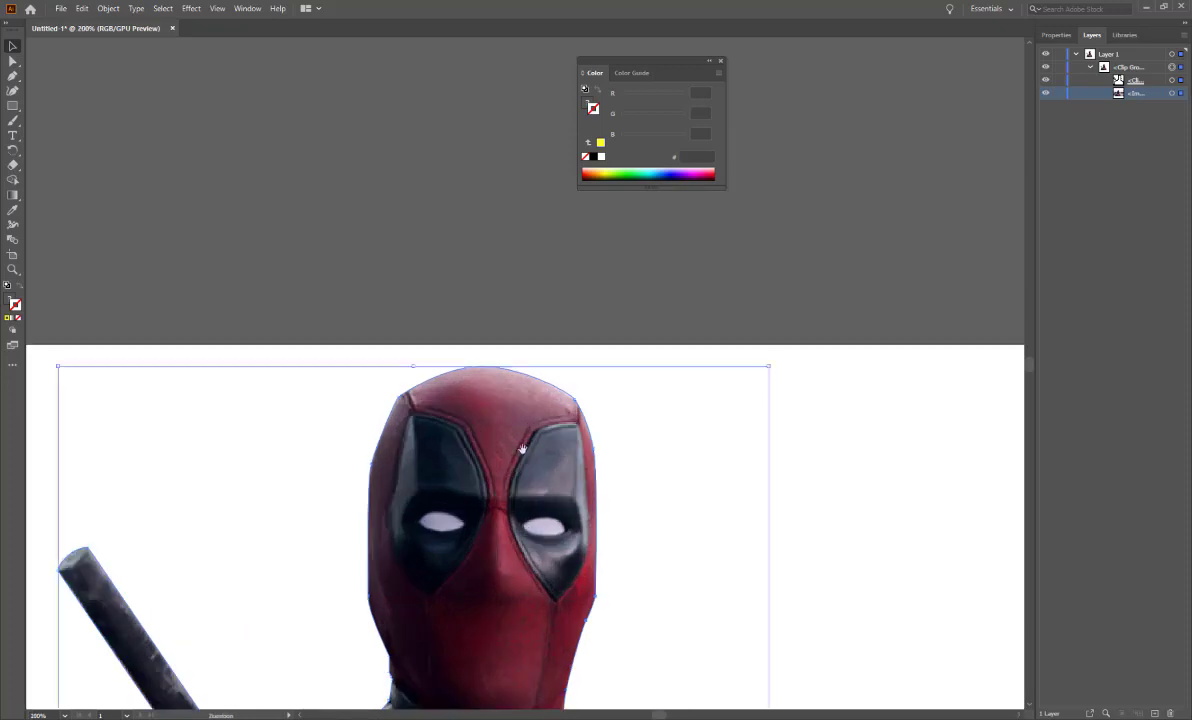
key("space")
left_click_drag(521, 461, 470, 220)
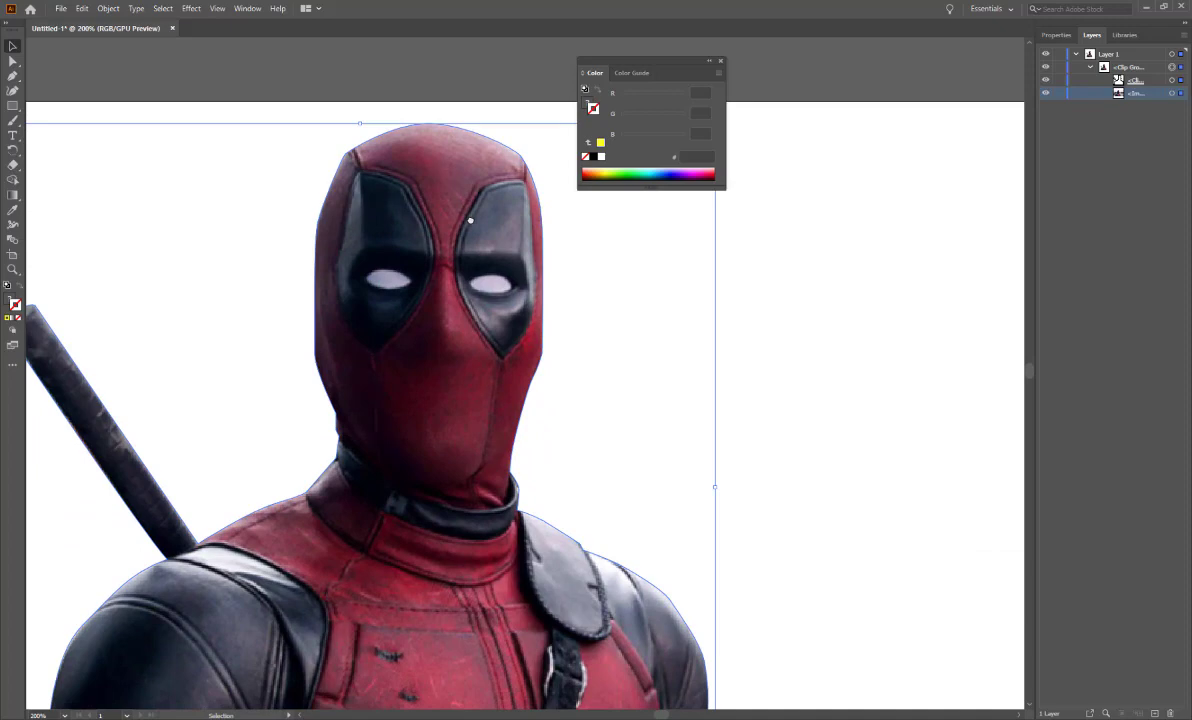
left_click(1172, 81)
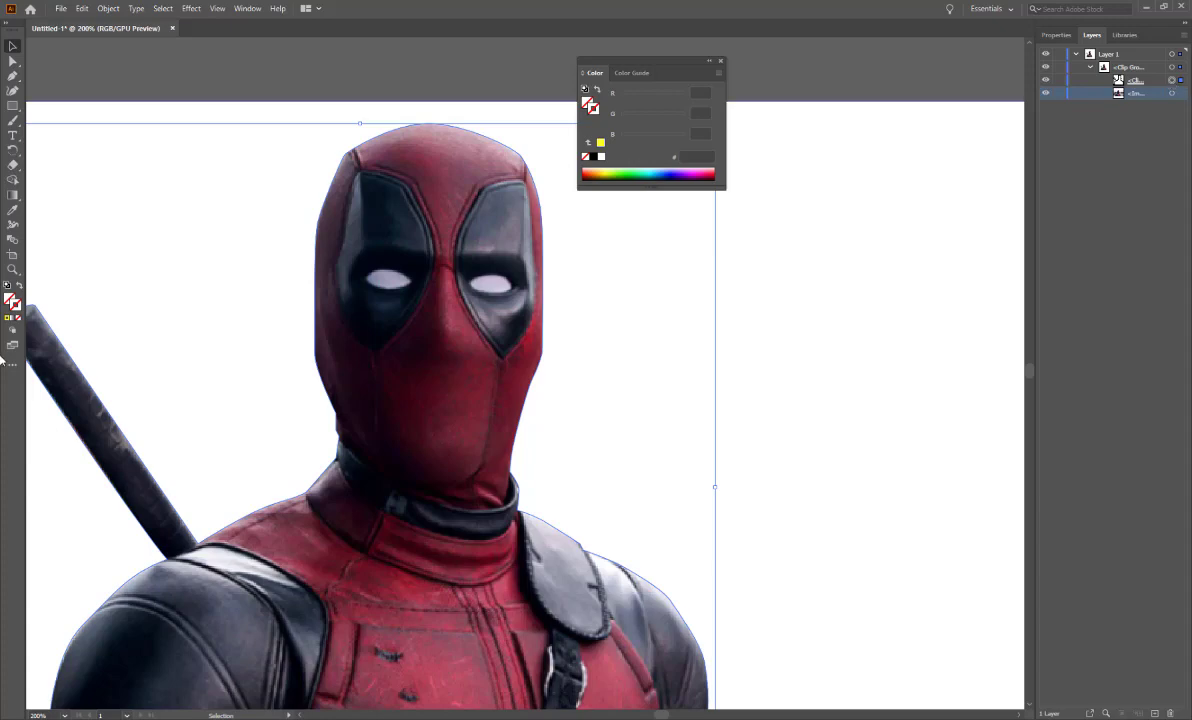
double_click(15, 304)
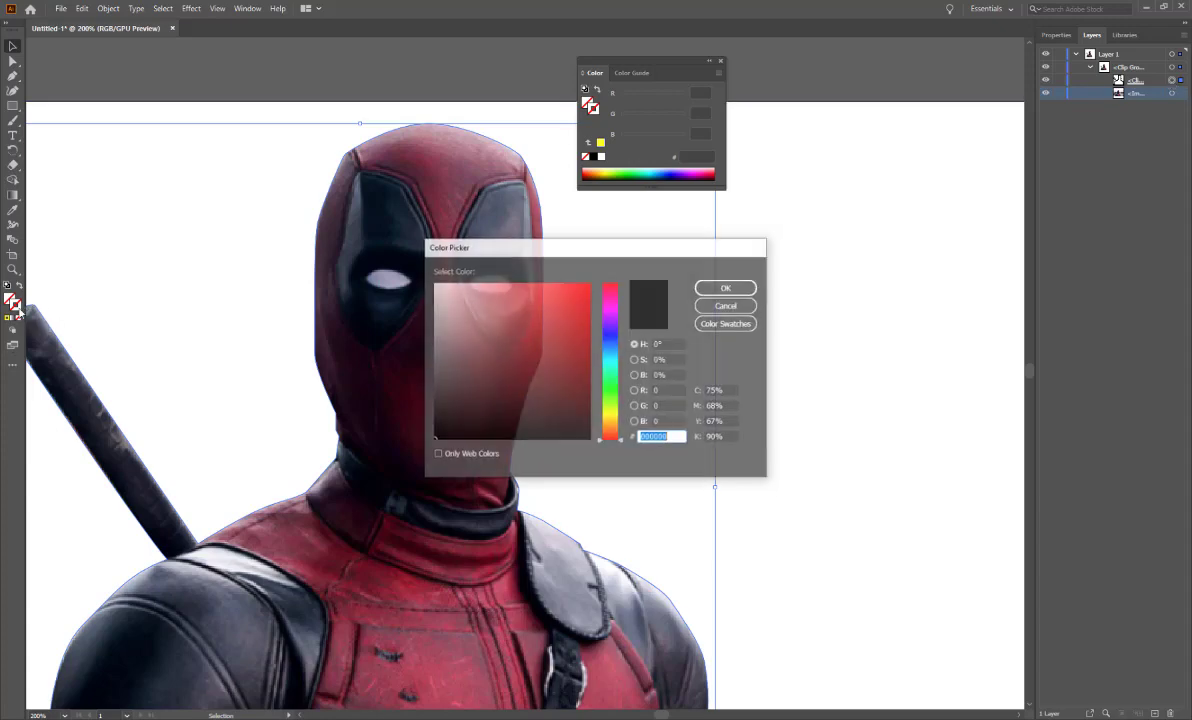
left_click(727, 287)
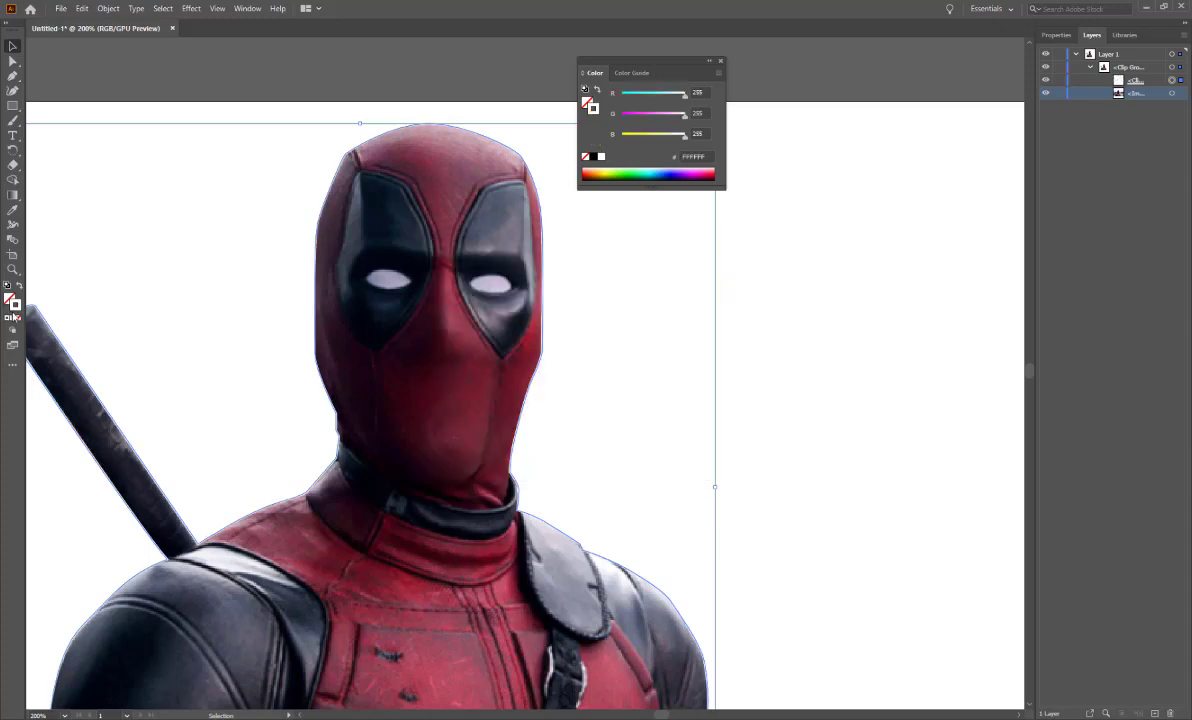
- Set the clipping path's stroke colour to black 000000 and deselect the artwork
double_click(16, 306)
type("000000")
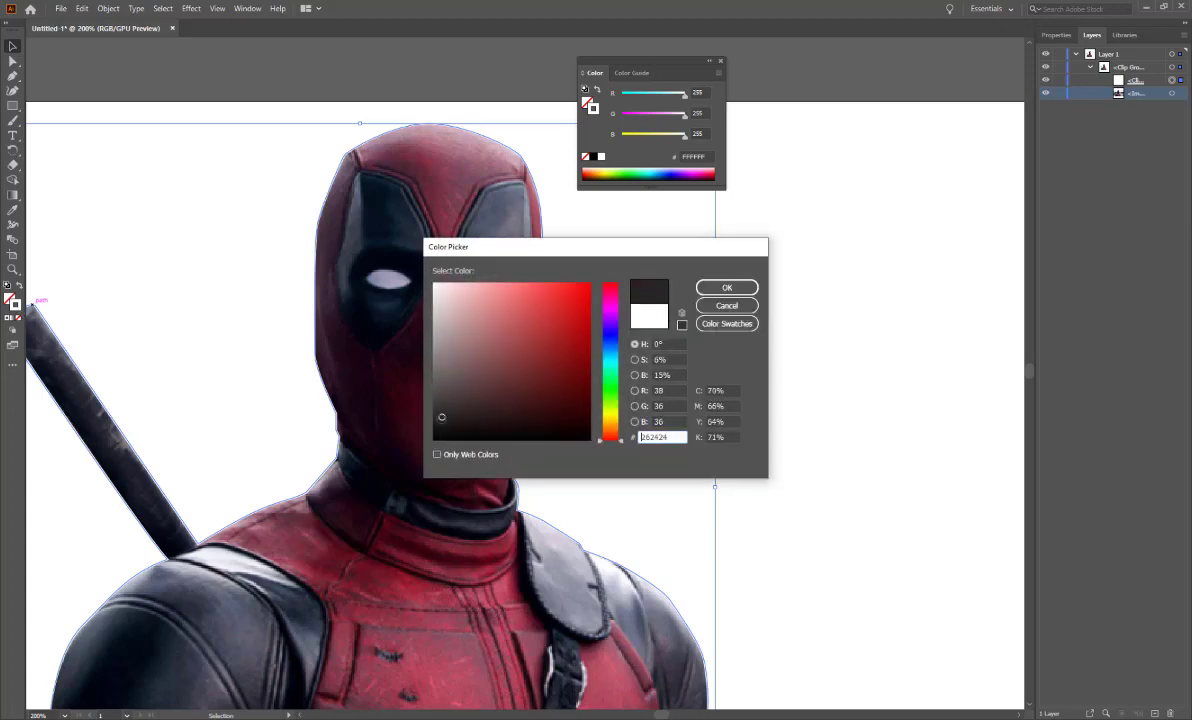
left_click(727, 287)
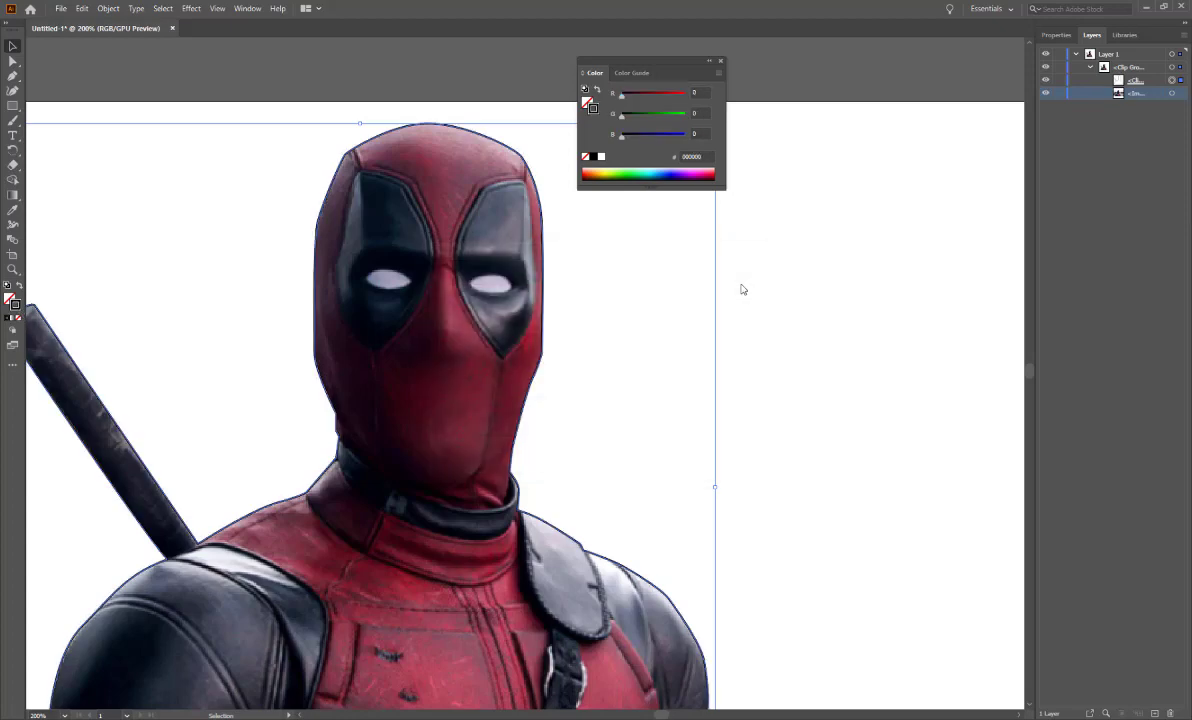
left_click(818, 65)
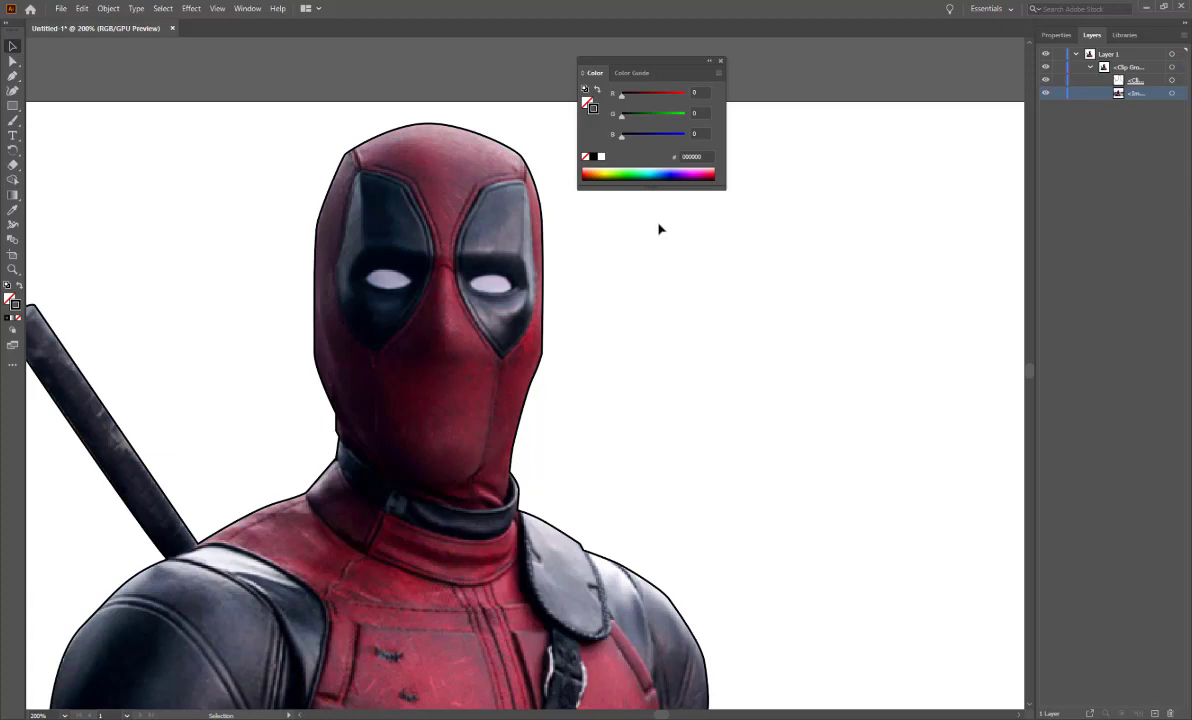
- Try moving the clipping path's anchor points at the forehead corner and crown with Direct Selection, undoing each move
left_click(531, 176)
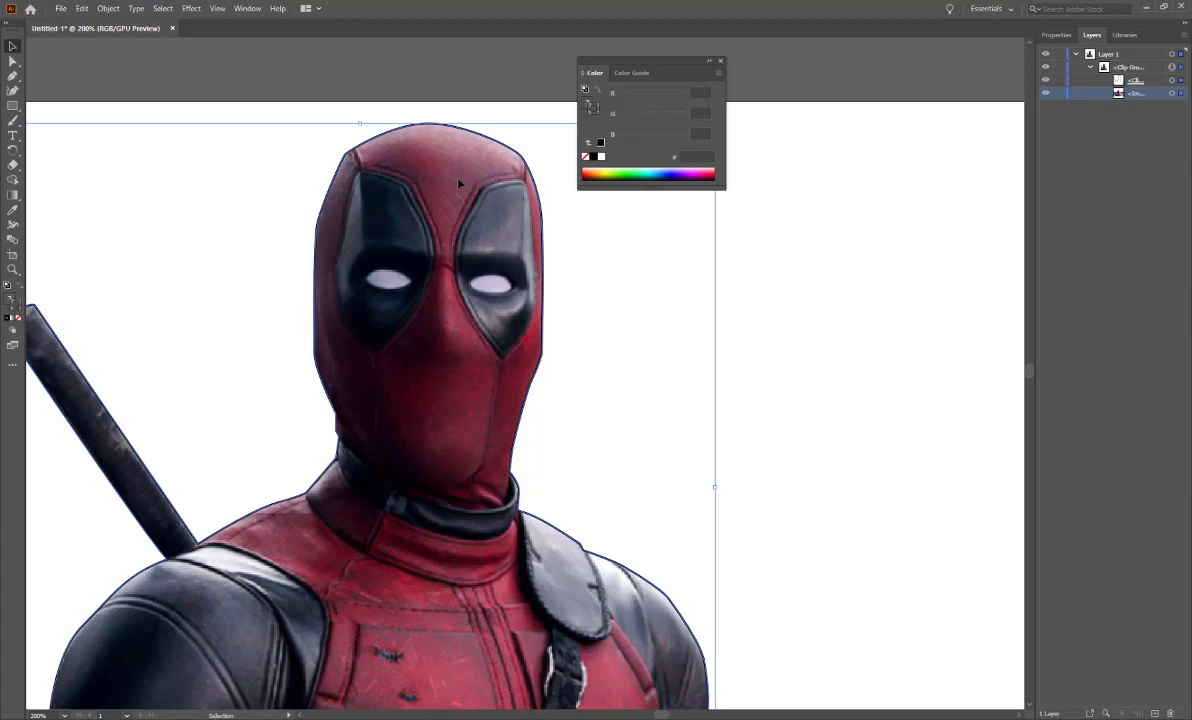
left_click(13, 61)
left_click(320, 155)
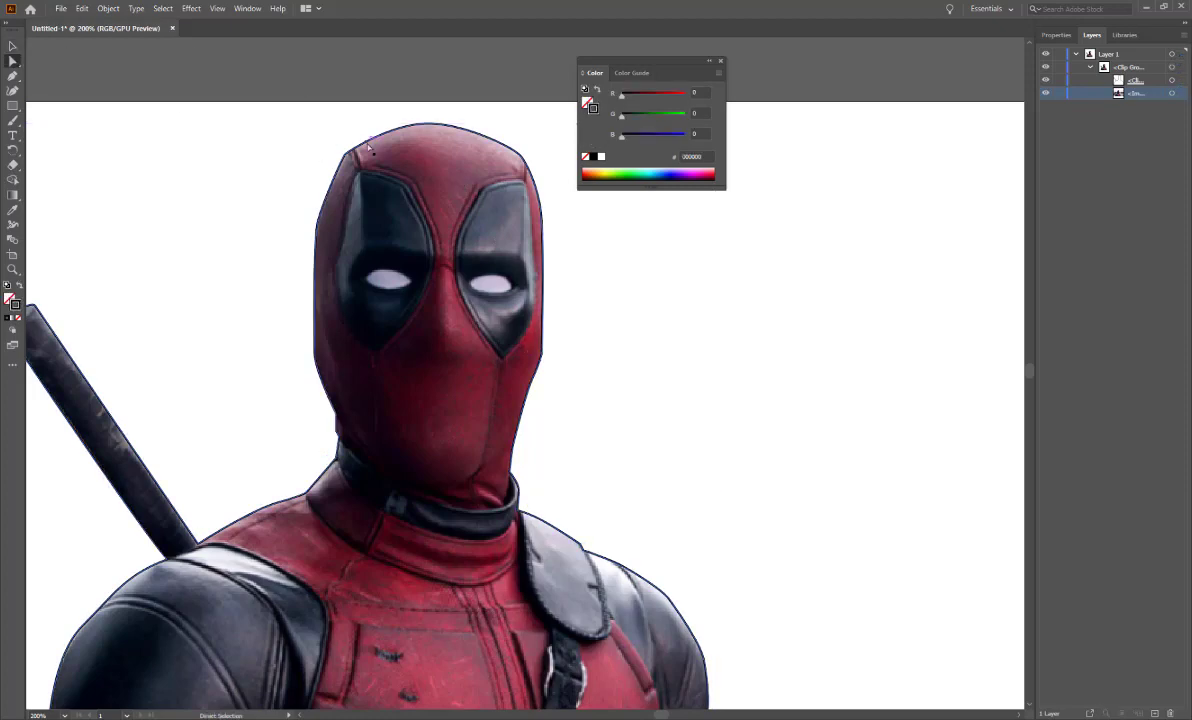
left_click(367, 146)
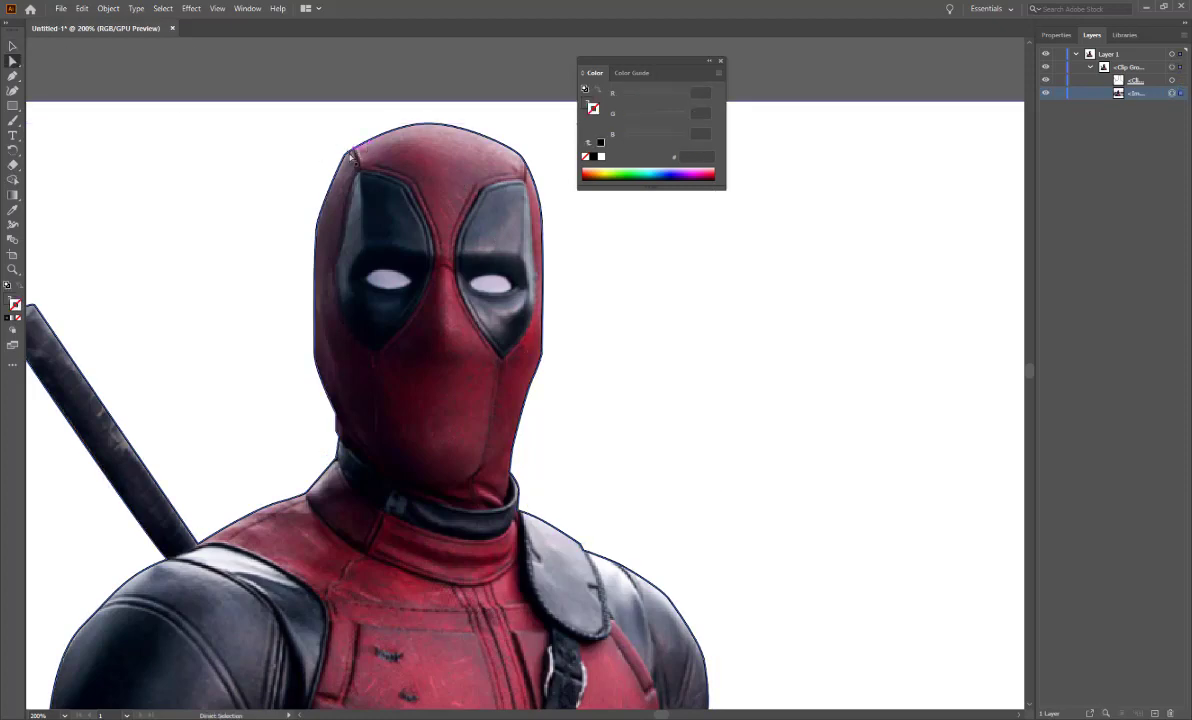
left_click(346, 156)
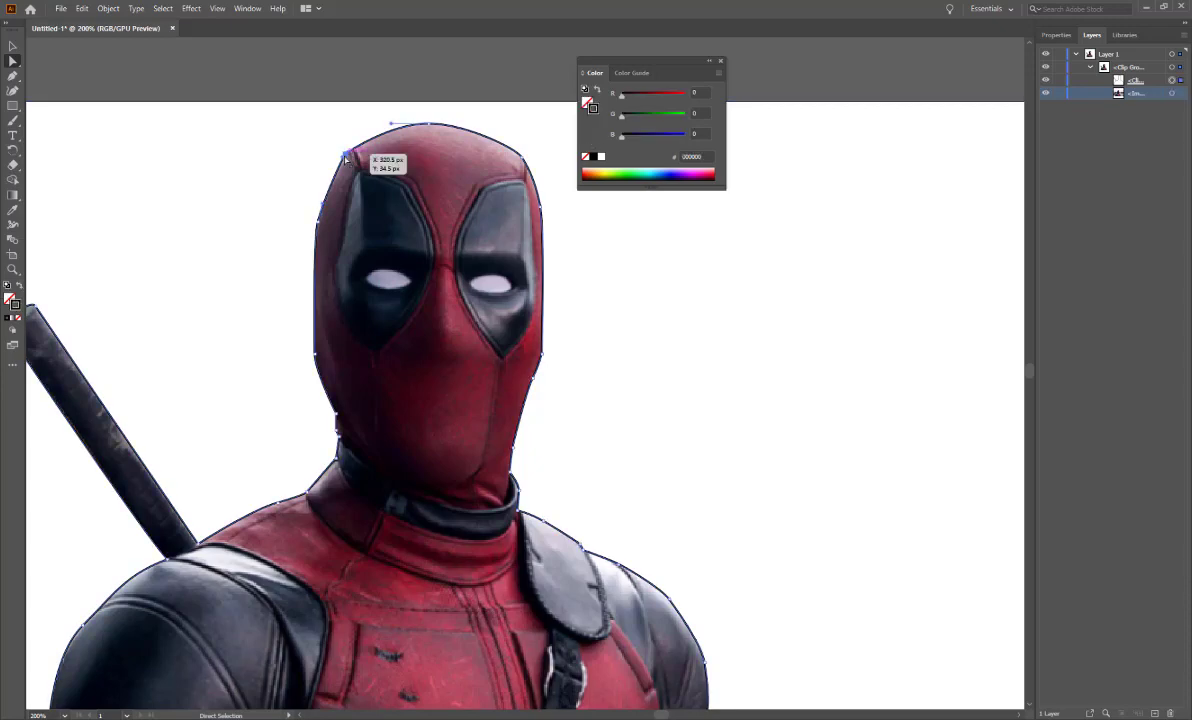
left_click_drag(346, 156, 384, 222)
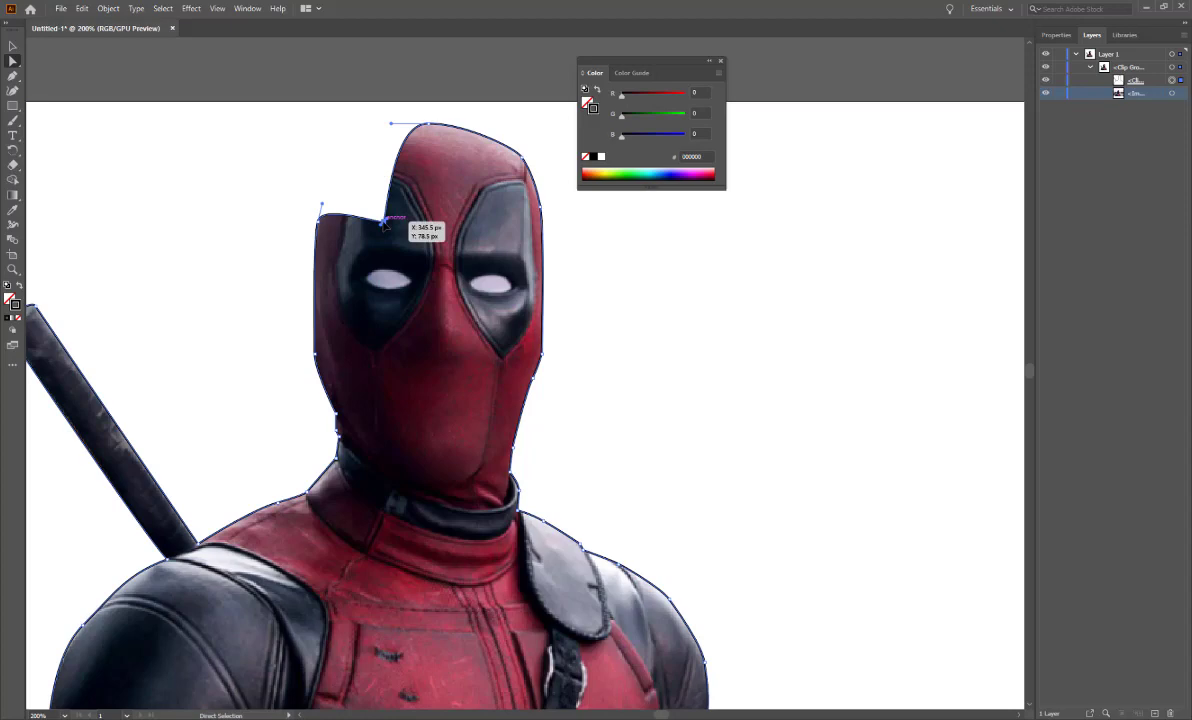
key("ctrl+z")
left_click_drag(427, 121, 427, 166)
key("ctrl+z")
- Move the clipping path's anchor point beside the neck collar slightly inward to tighten the outline
left_click_drag(558, 480, 443, 362)
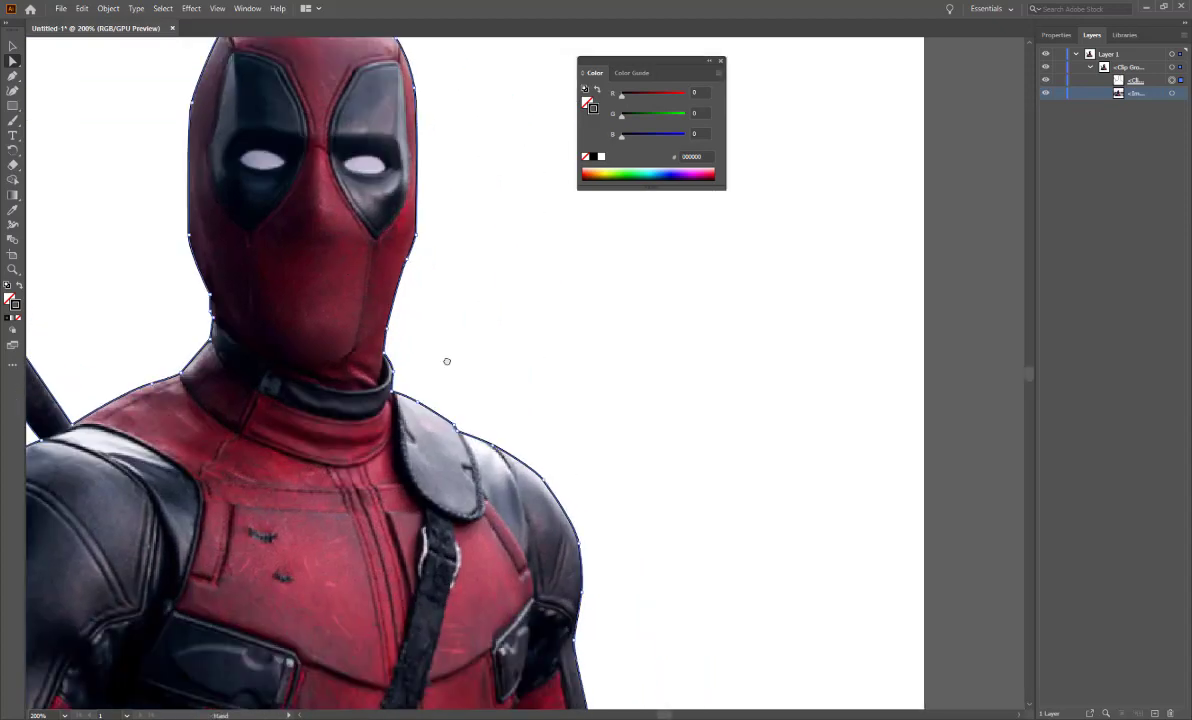
left_click(433, 371, "ctrl")
left_click(476, 393, "ctrl")
left_click(474, 390, "ctrl")
left_click(474, 390, "ctrl")
scroll(558, 332, "up", 1)
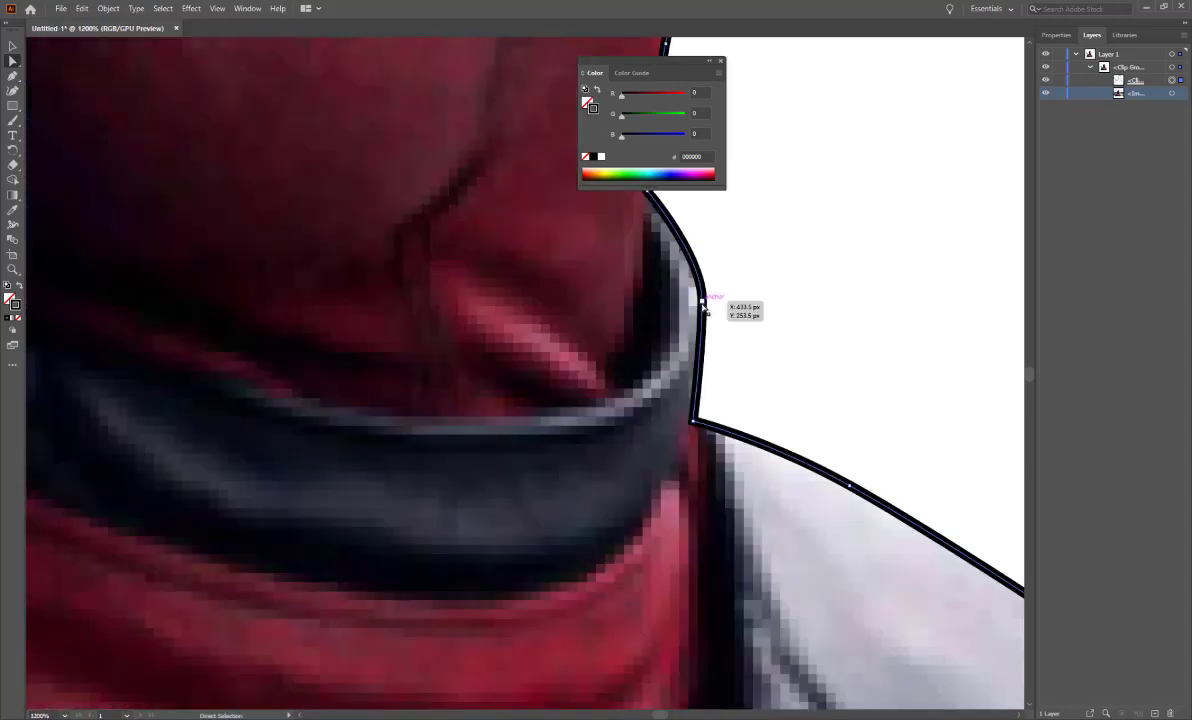
left_click_drag(702, 302, 693, 302)
left_click(743, 322)
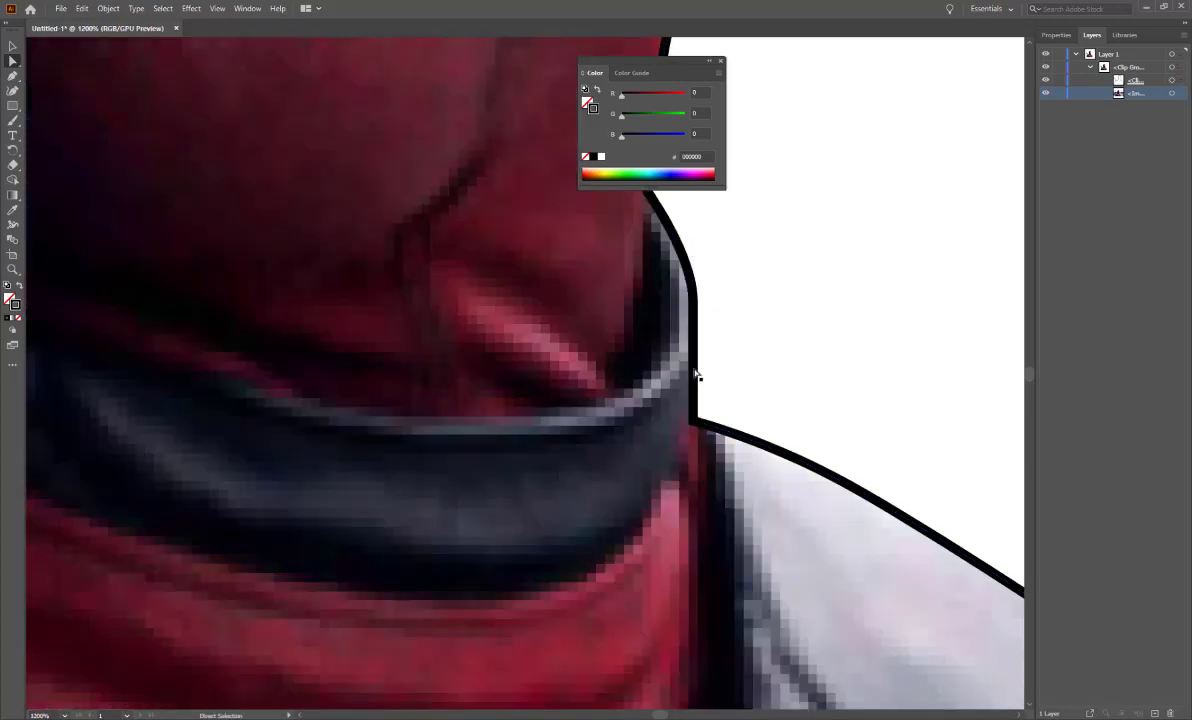
- Nudge the two clipping path anchor points on the upper arm below the sword so the outline follows the shoulder
left_click(664, 362, "ctrl+alt")
left_click(664, 362, "ctrl+alt")
left_click(664, 362, "ctrl+alt")
left_click_drag(540, 440, 525, 273)
left_click_drag(630, 532, 573, 344)
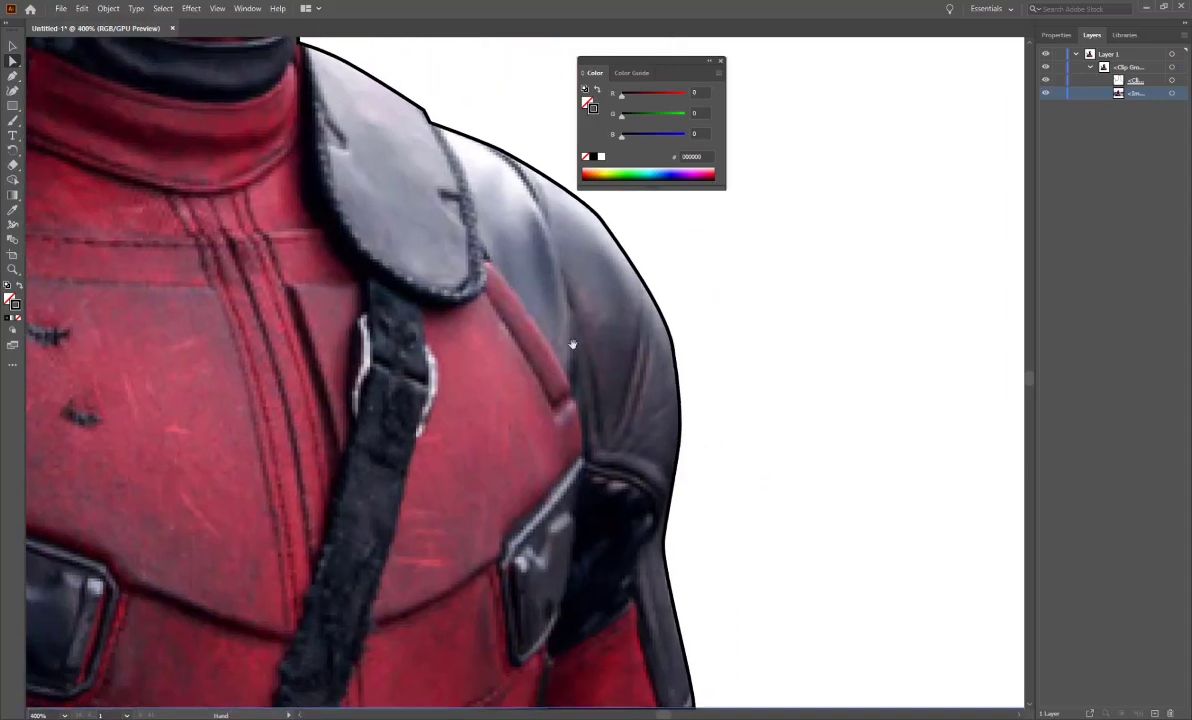
left_click(569, 425, "ctrl+alt")
left_click(569, 425, "ctrl+alt")
left_click(569, 425, "ctrl+alt")
left_click_drag(457, 418, 862, 527)
left_click(420, 425, "ctrl")
left_click(420, 425, "ctrl")
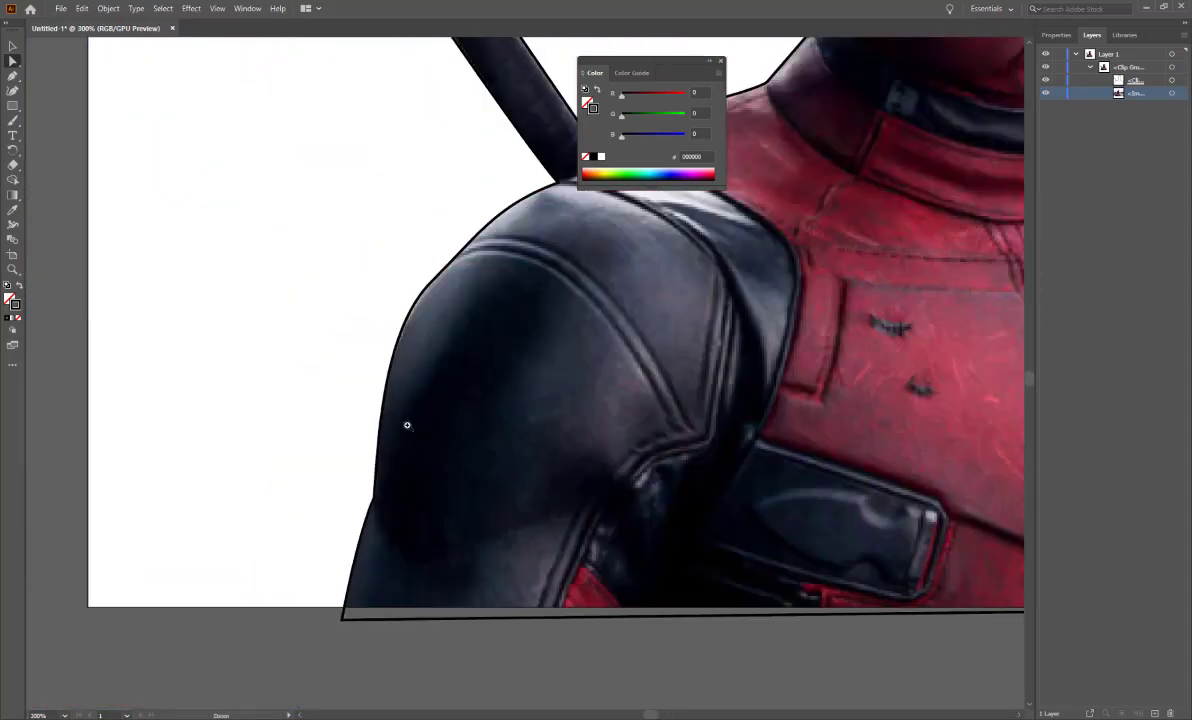
scroll(407, 425, "up", 1)
left_click(407, 290)
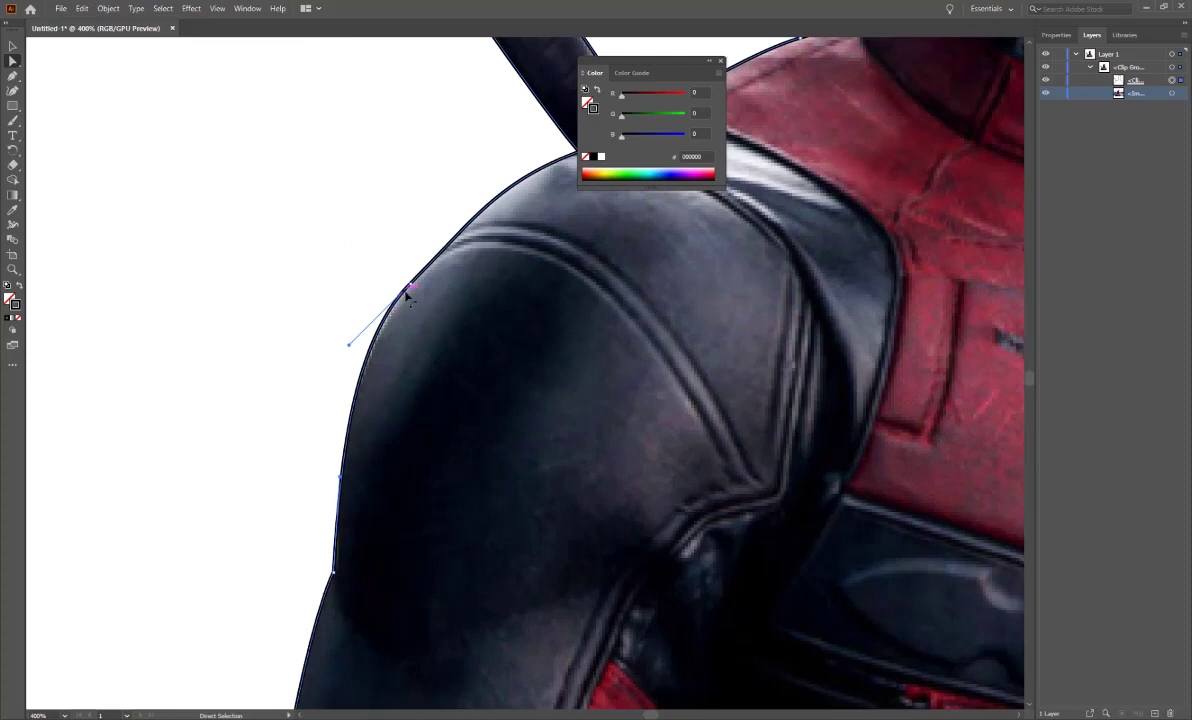
left_click_drag(410, 289, 415, 293)
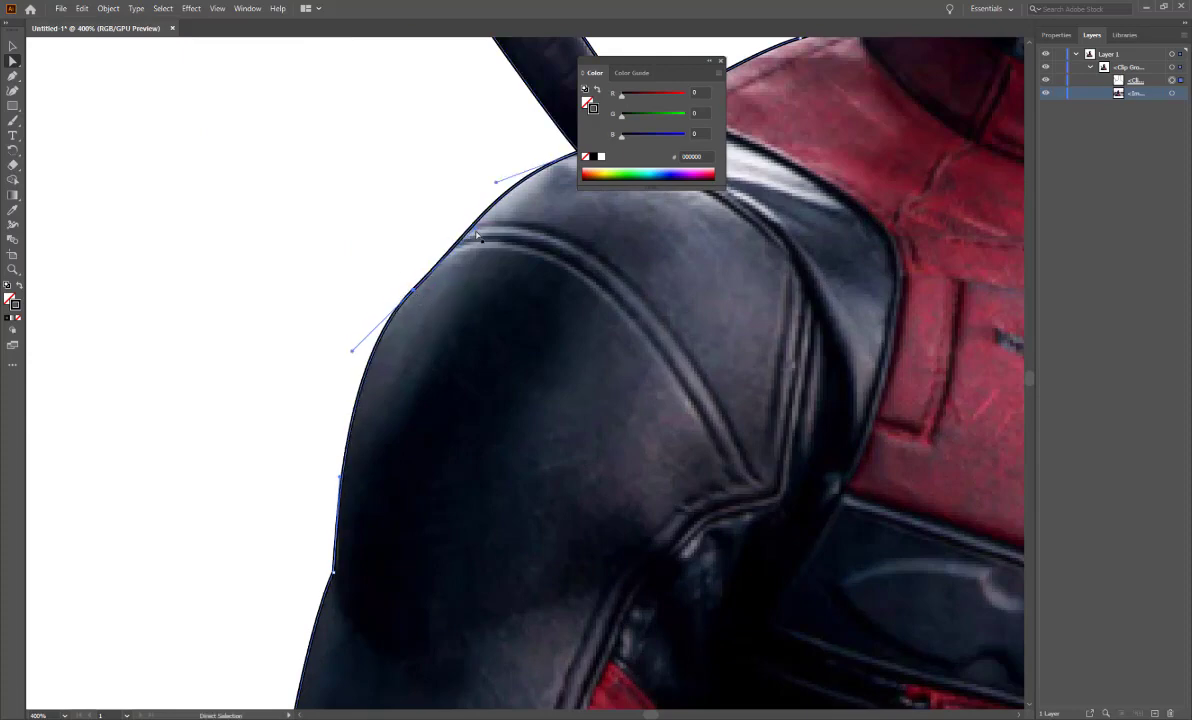
left_click_drag(476, 229, 471, 224)
left_click(428, 256)
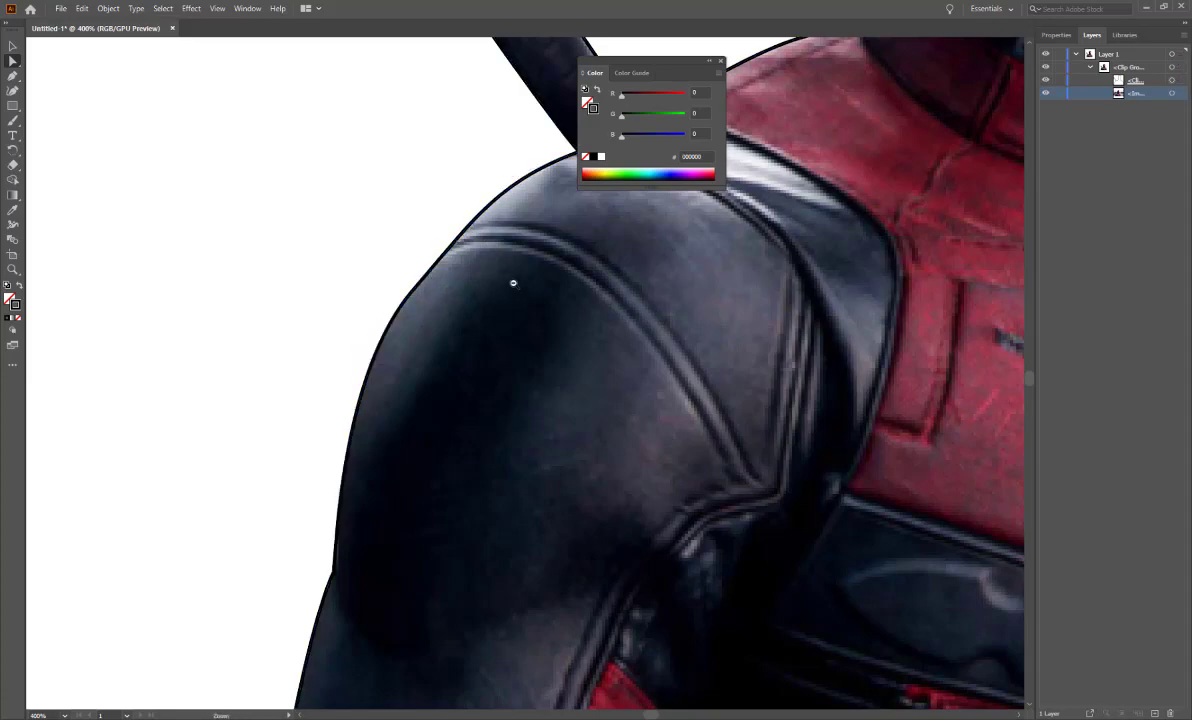
- Select the clipping path around the figure and fill it with red F70000
scroll(548, 588, "down", 2)
left_click_drag(638, 407, 381, 470)
left_click(535, 395, "ctrl+alt")
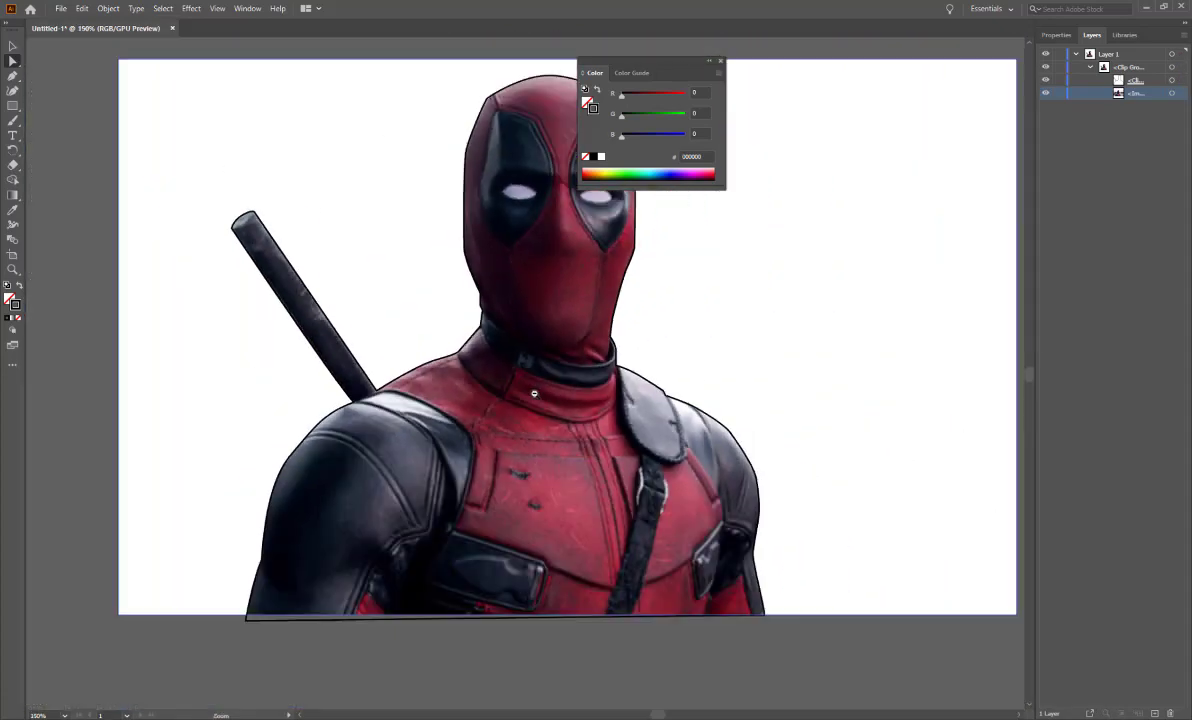
left_click_drag(522, 382, 444, 426)
left_click(13, 46)
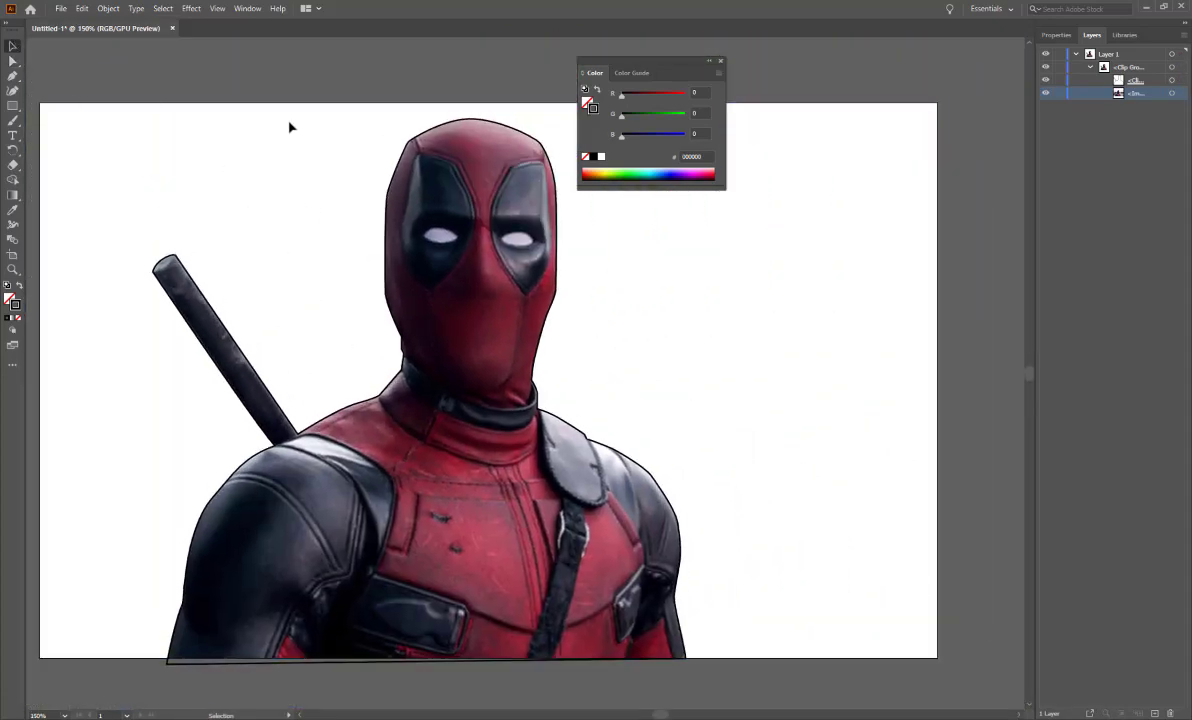
left_click(13, 61)
left_click(420, 125)
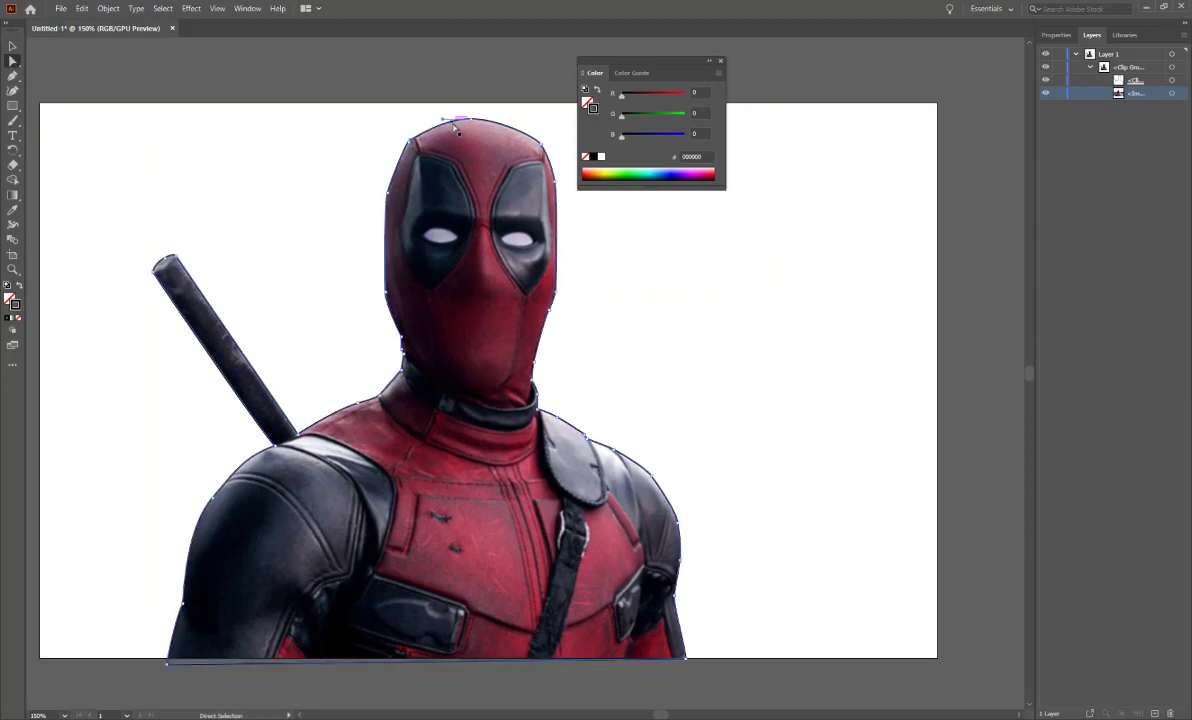
double_click(13, 304)
type("F70000")
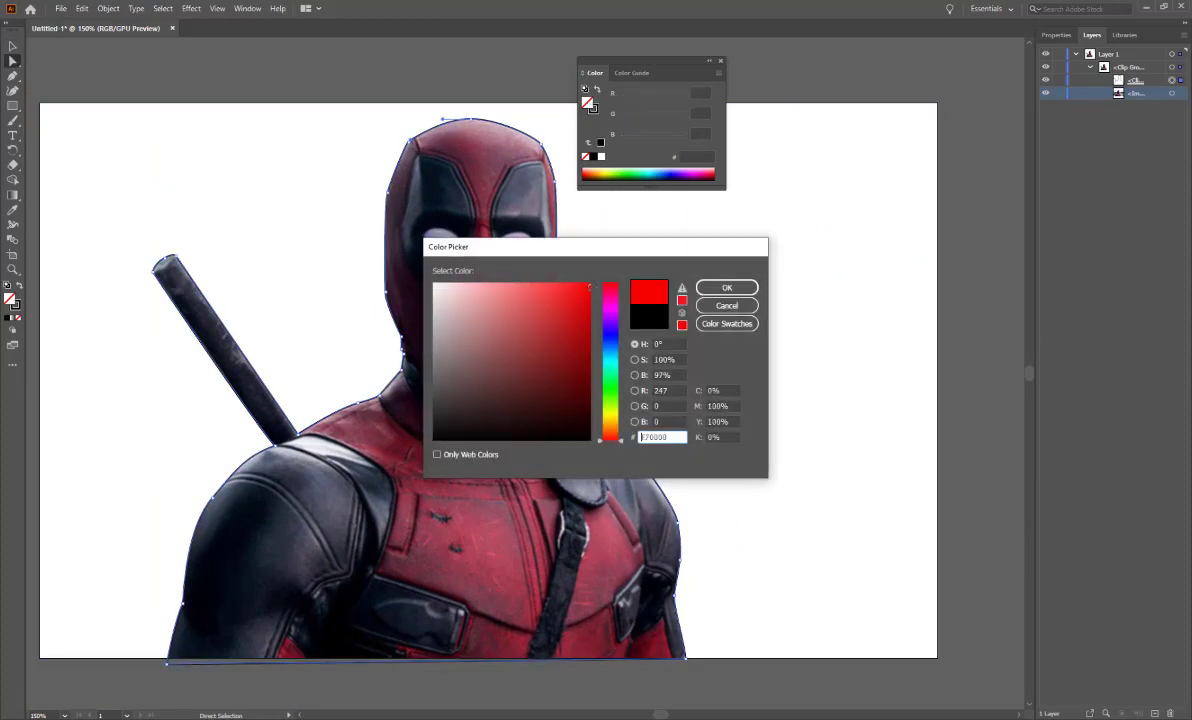
left_click(726, 288)
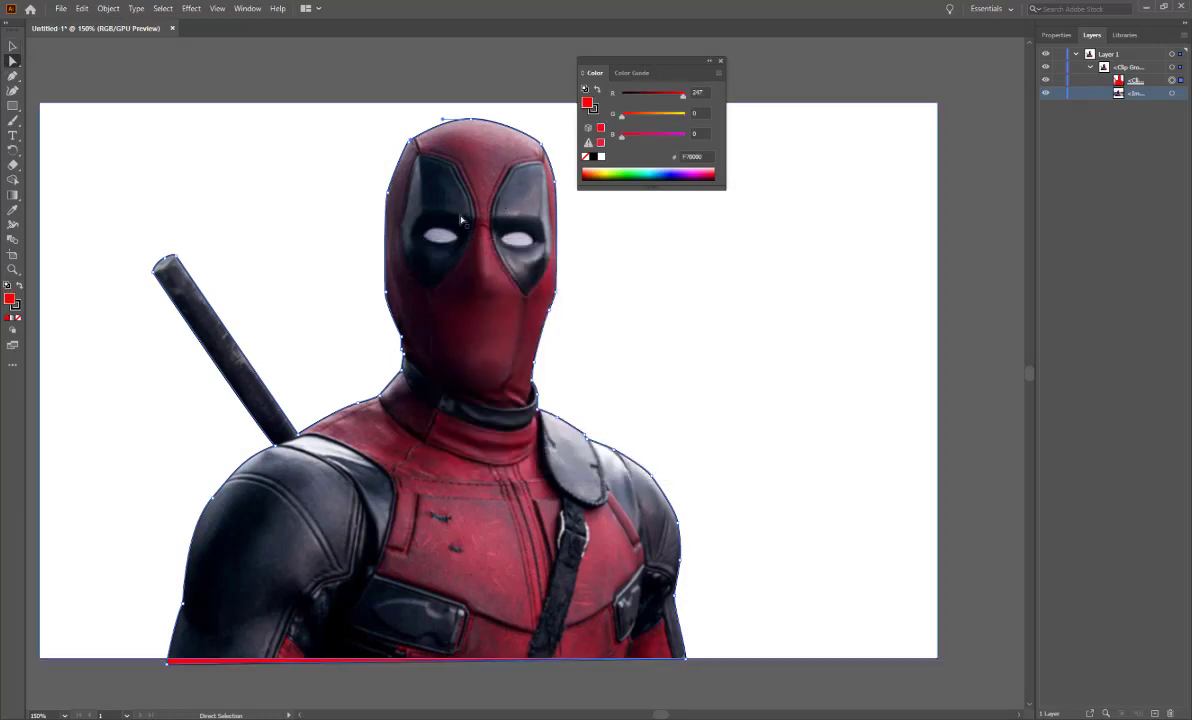
- Try moving the photo inside the clipping path with Direct Selection, undoing each move
left_click(390, 155)
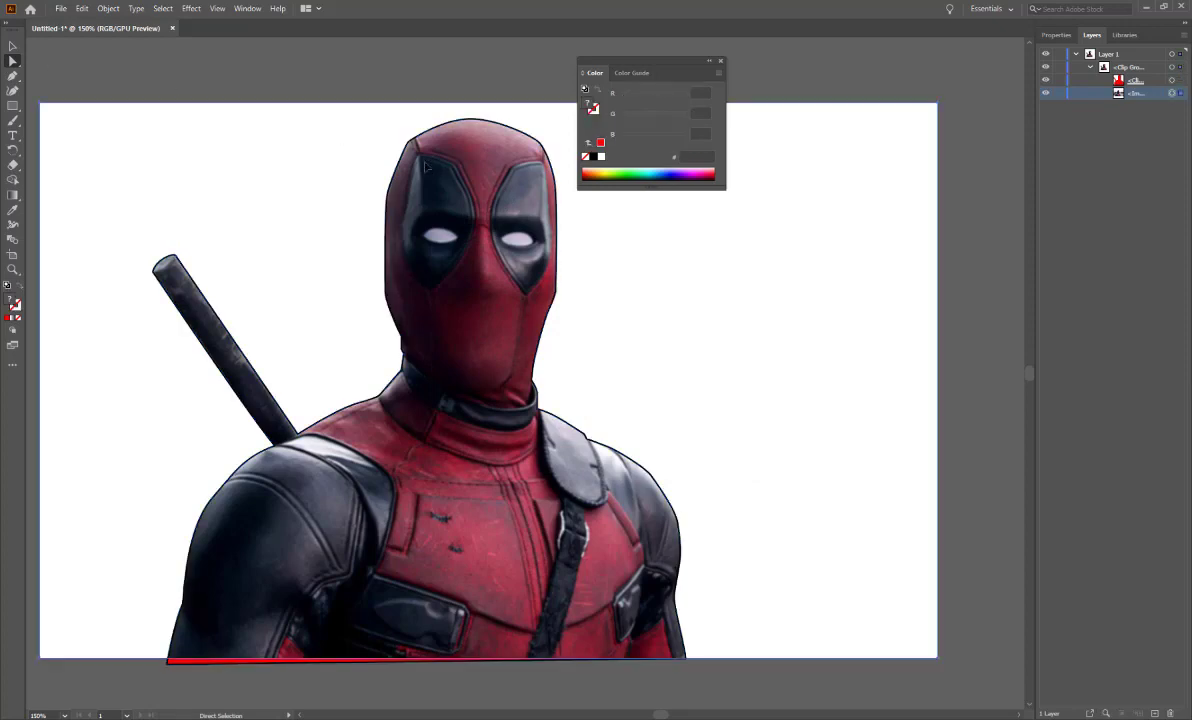
left_click(450, 175)
left_click_drag(450, 175, 484, 243)
key("ctrl+z")
left_click_drag(481, 222, 503, 458)
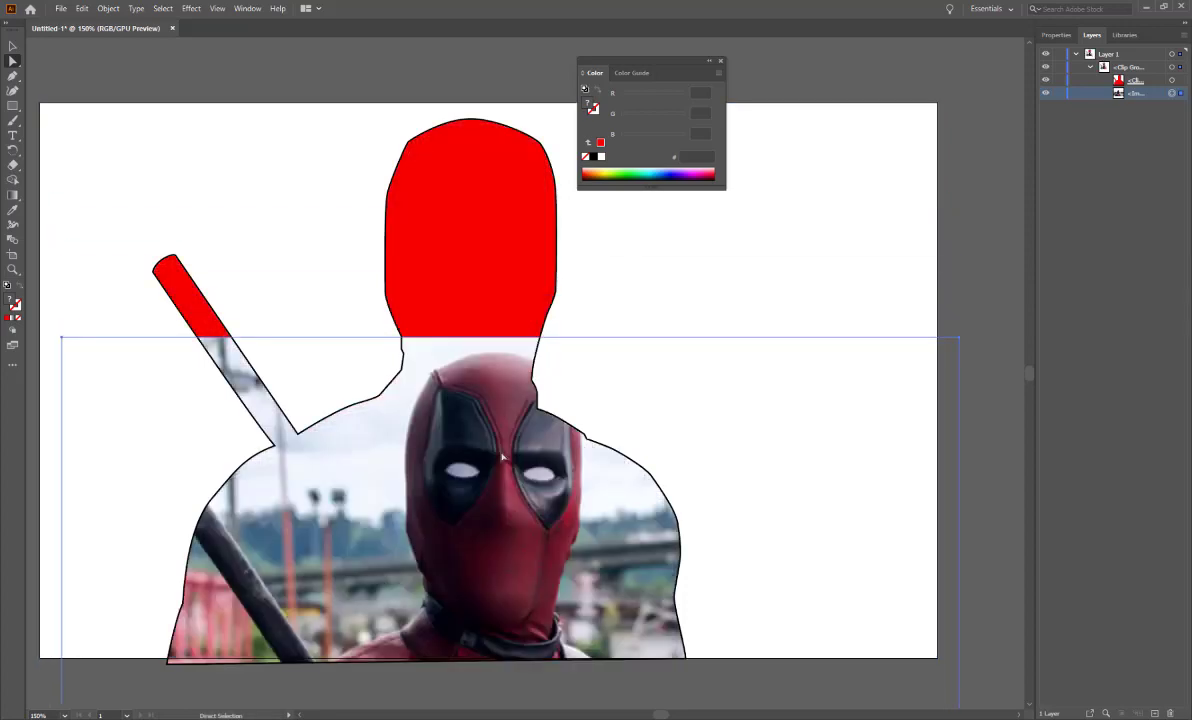
key("v")
key("ctrl+z")
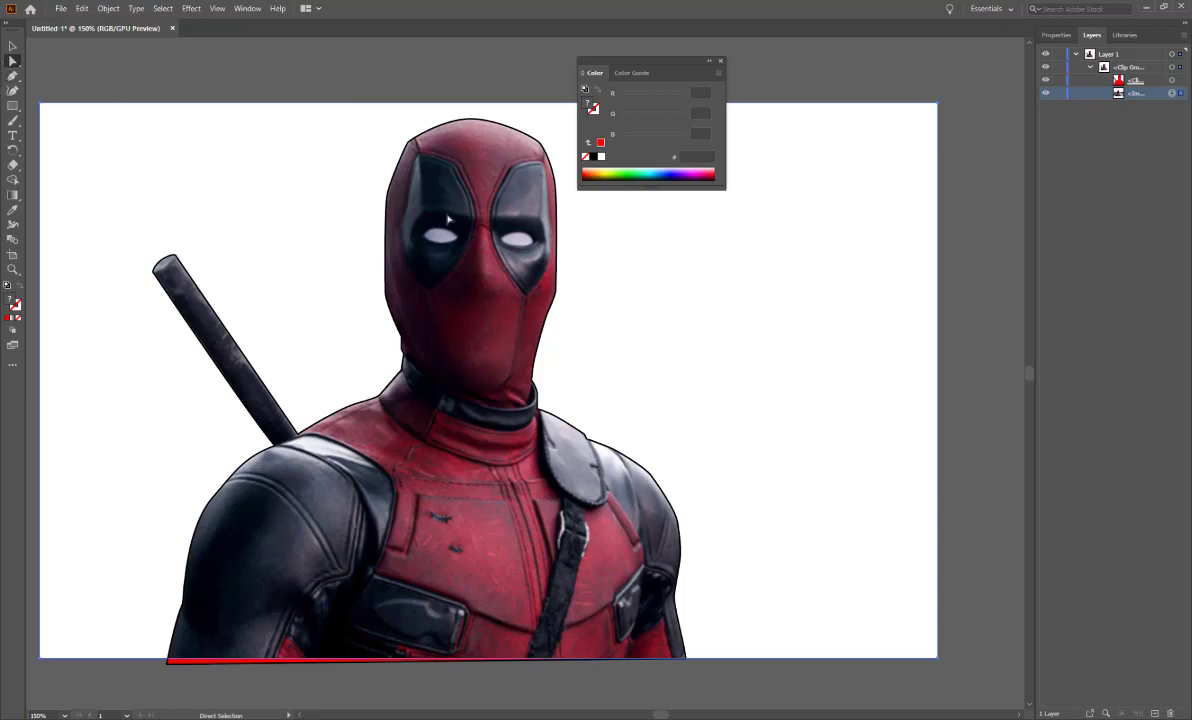
- Remove both the fill and the stroke from the clipping path around the figure
left_click(402, 170)
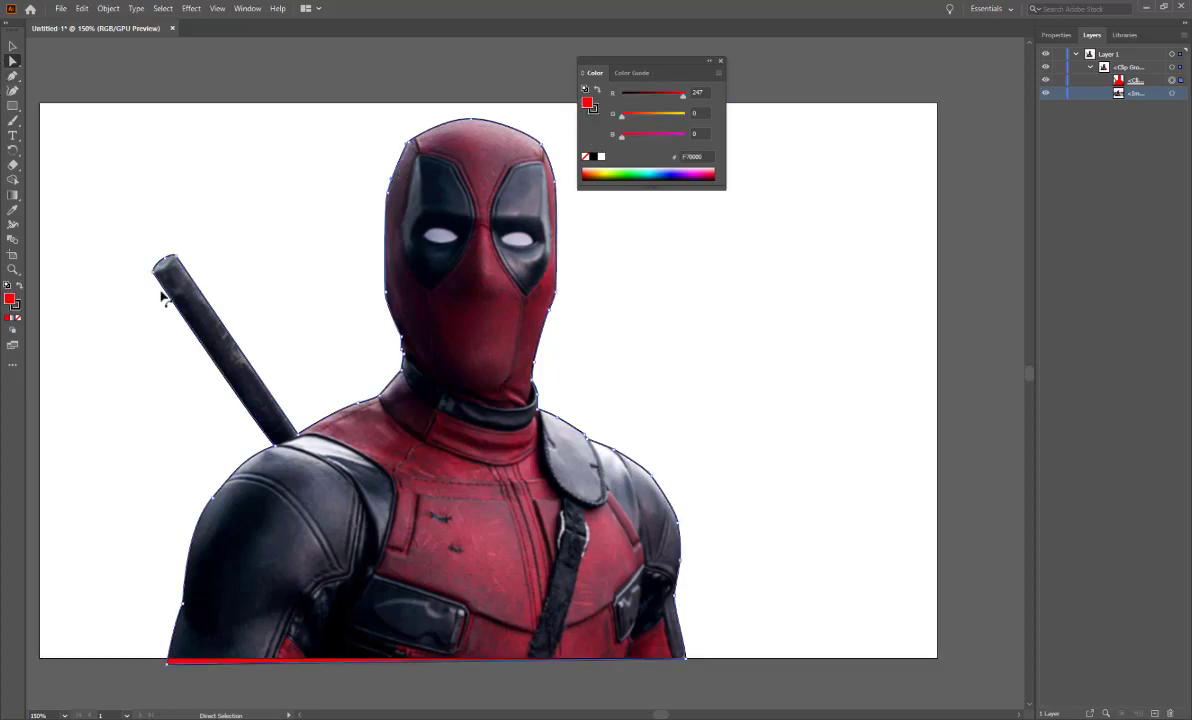
left_click(17, 317)
left_click(15, 304)
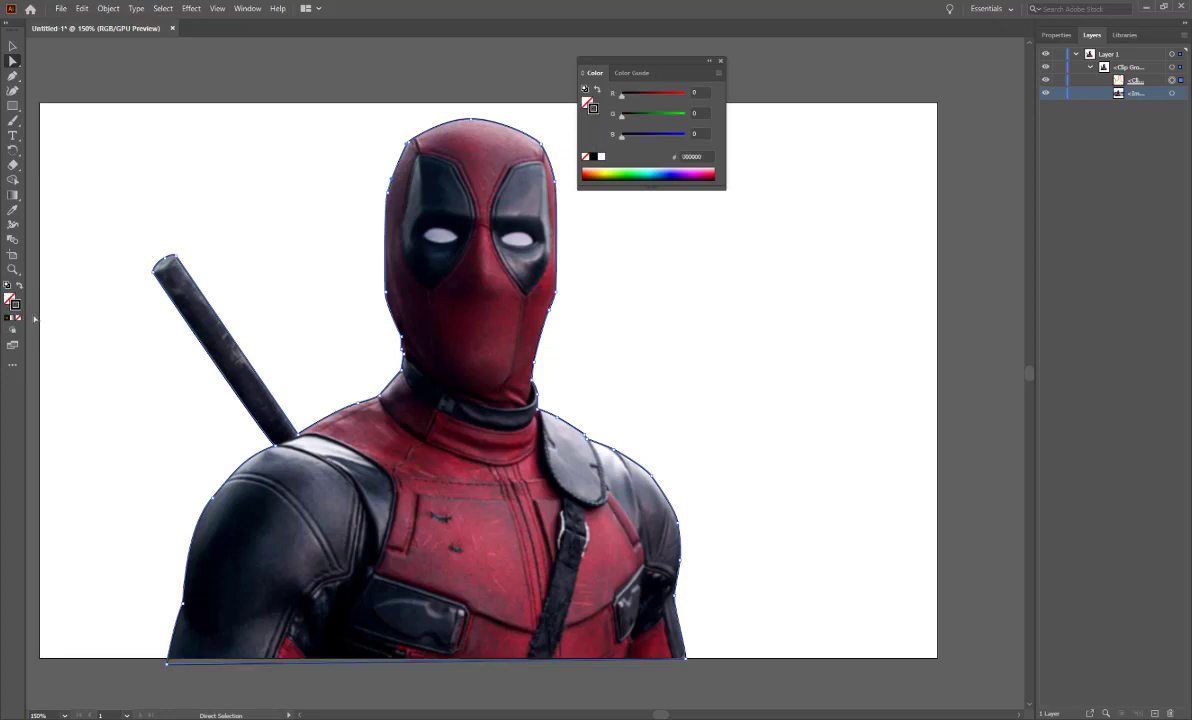
key("slash")
left_click(333, 58)
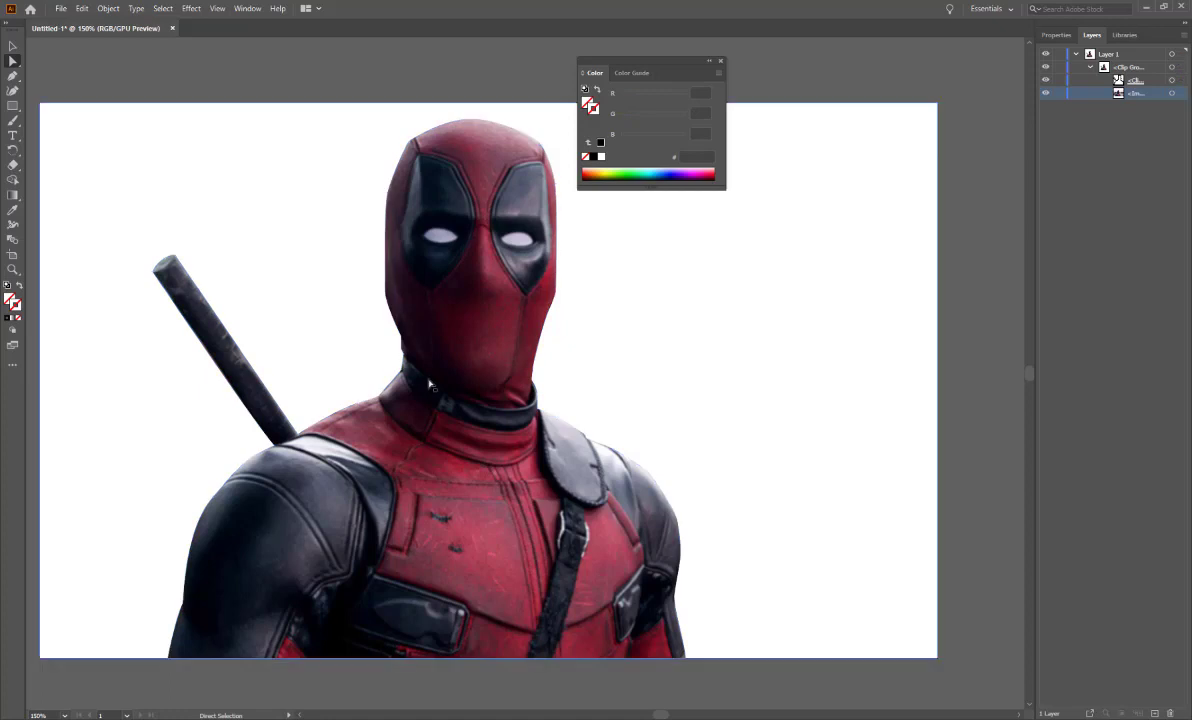
- Select the whole cut-out figure as a clip group with the Selection tool
left_click(13, 46)
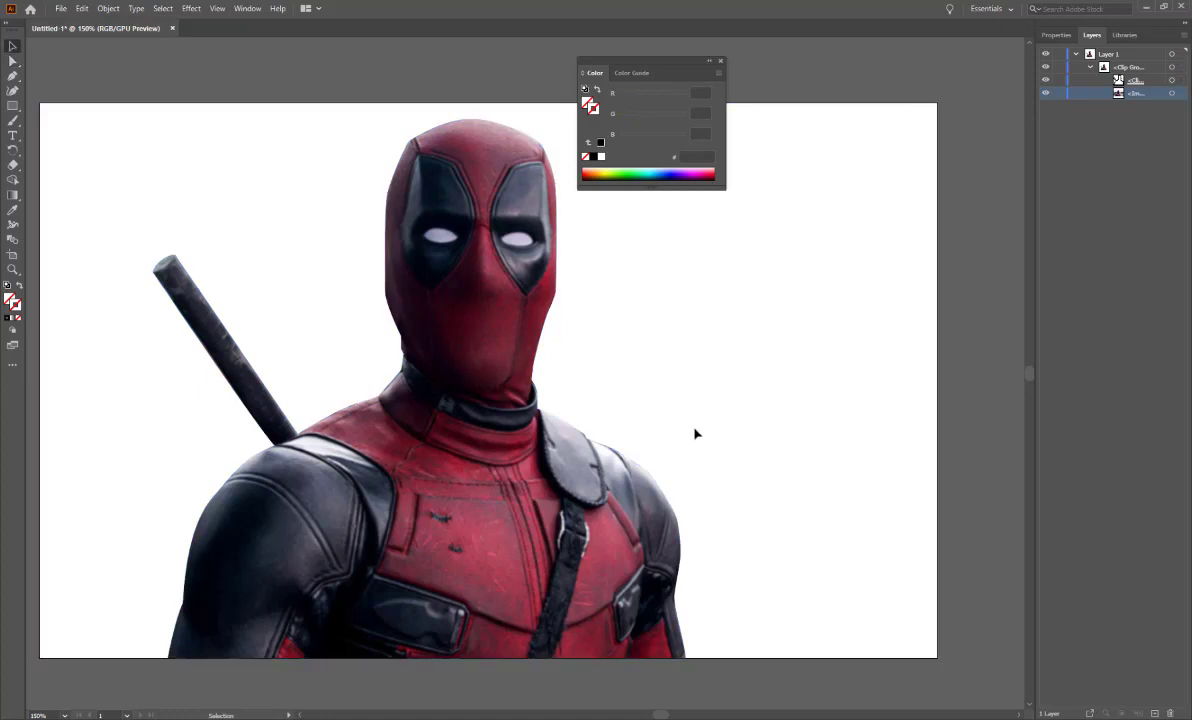
left_click(642, 379, "ctrl+alt")
left_click(642, 379, "ctrl+alt")
left_click(358, 380)
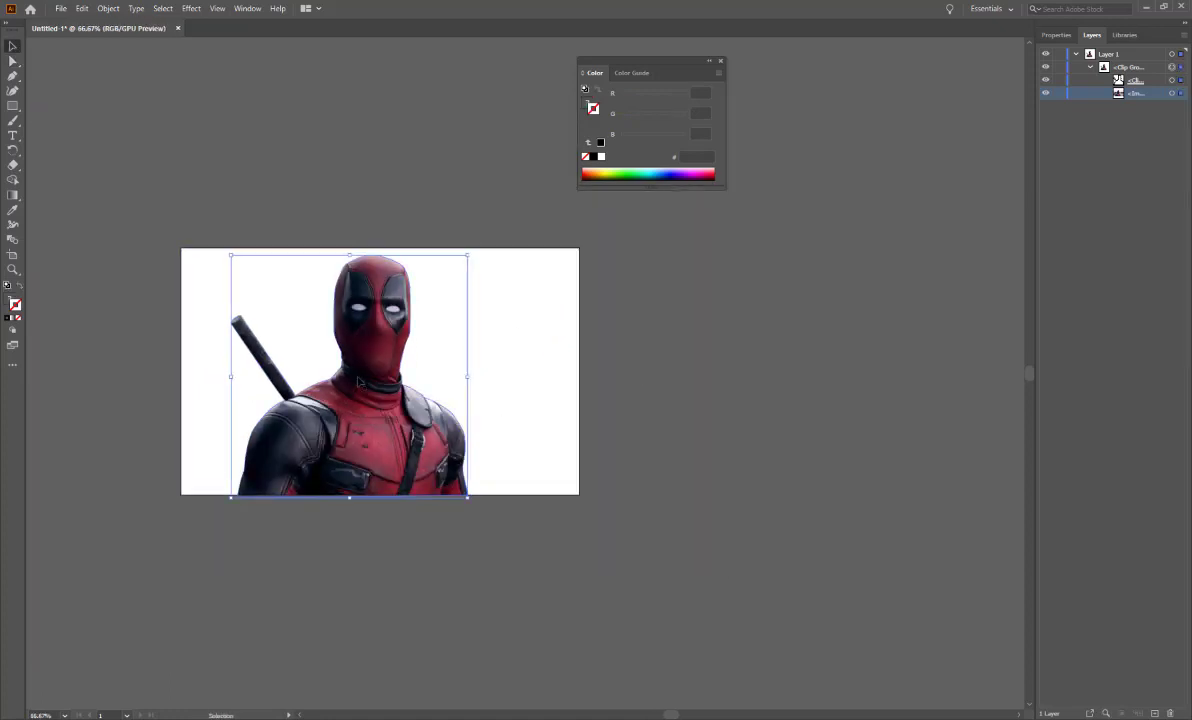